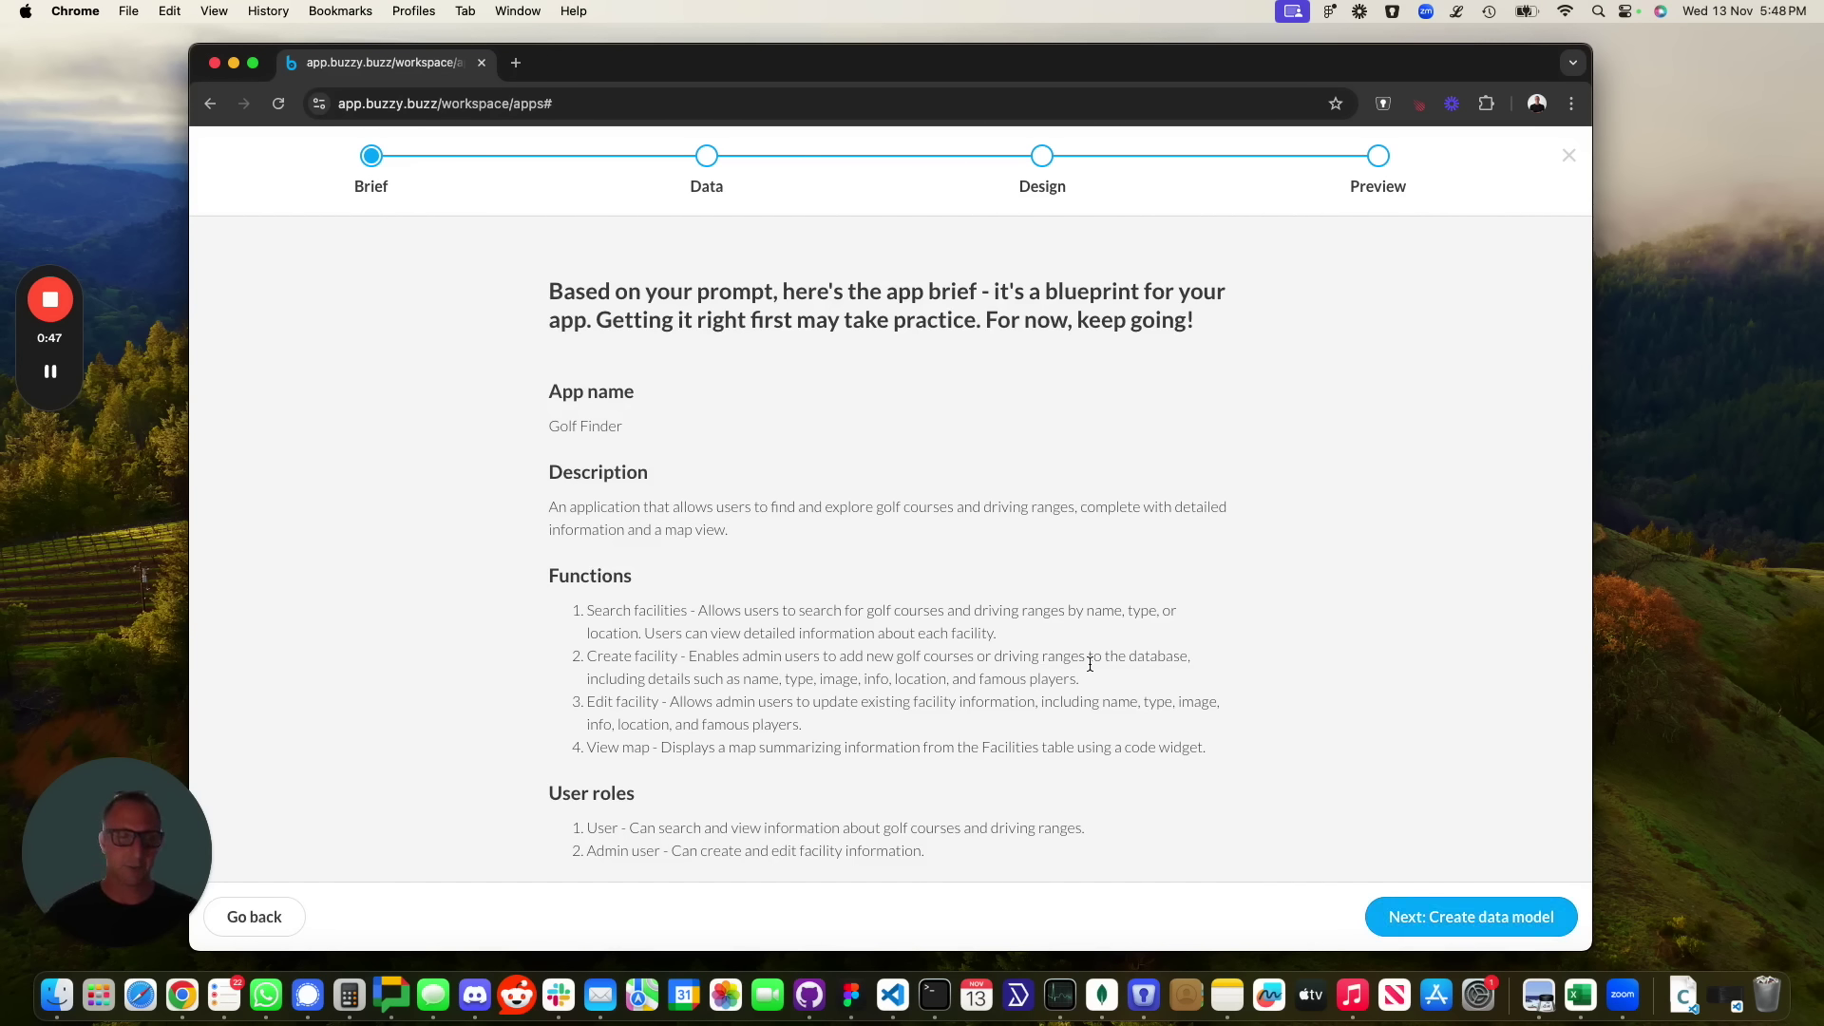
Generate the data model from the Golf Finder app brief and inspect the fields of the Facility and Map tables.
{"action": "scroll", "coordinate": [719, 693], "scroll_direction": "down", "scroll_amount": 2}
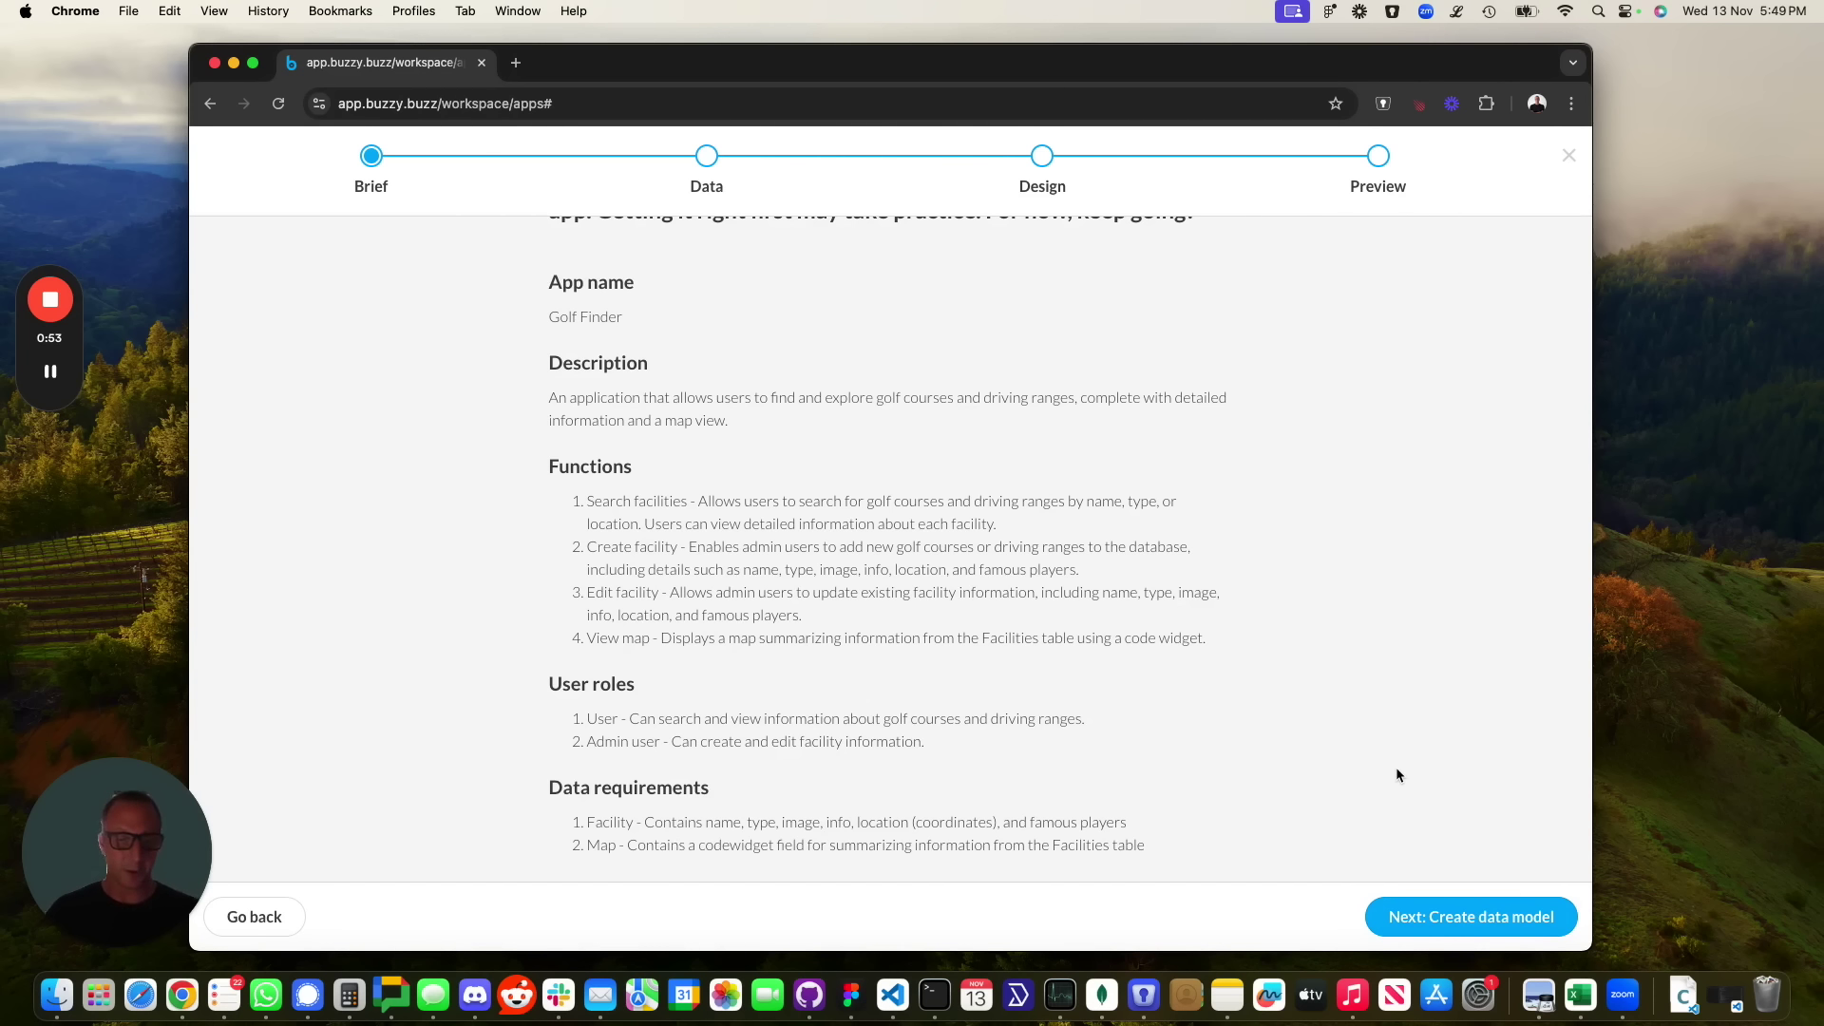
{"action": "left_click", "coordinate": [1491, 916]}
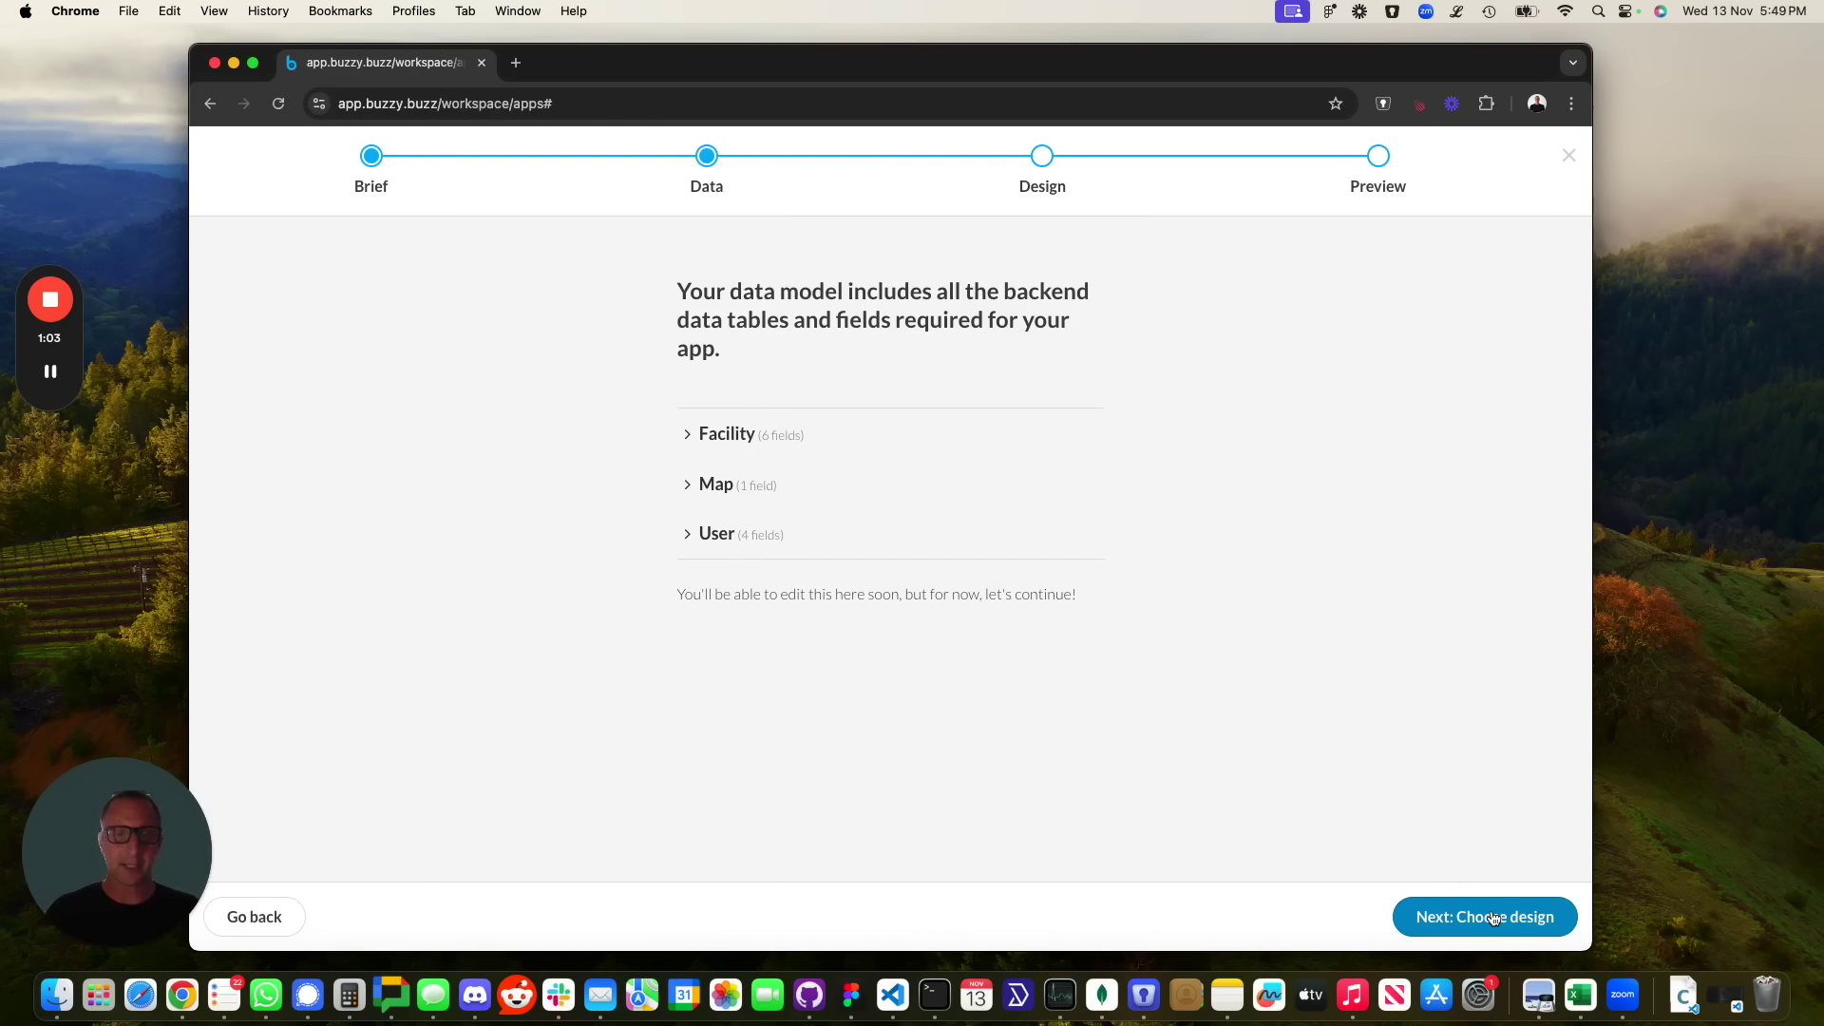
{"action": "left_click", "coordinate": [687, 437]}
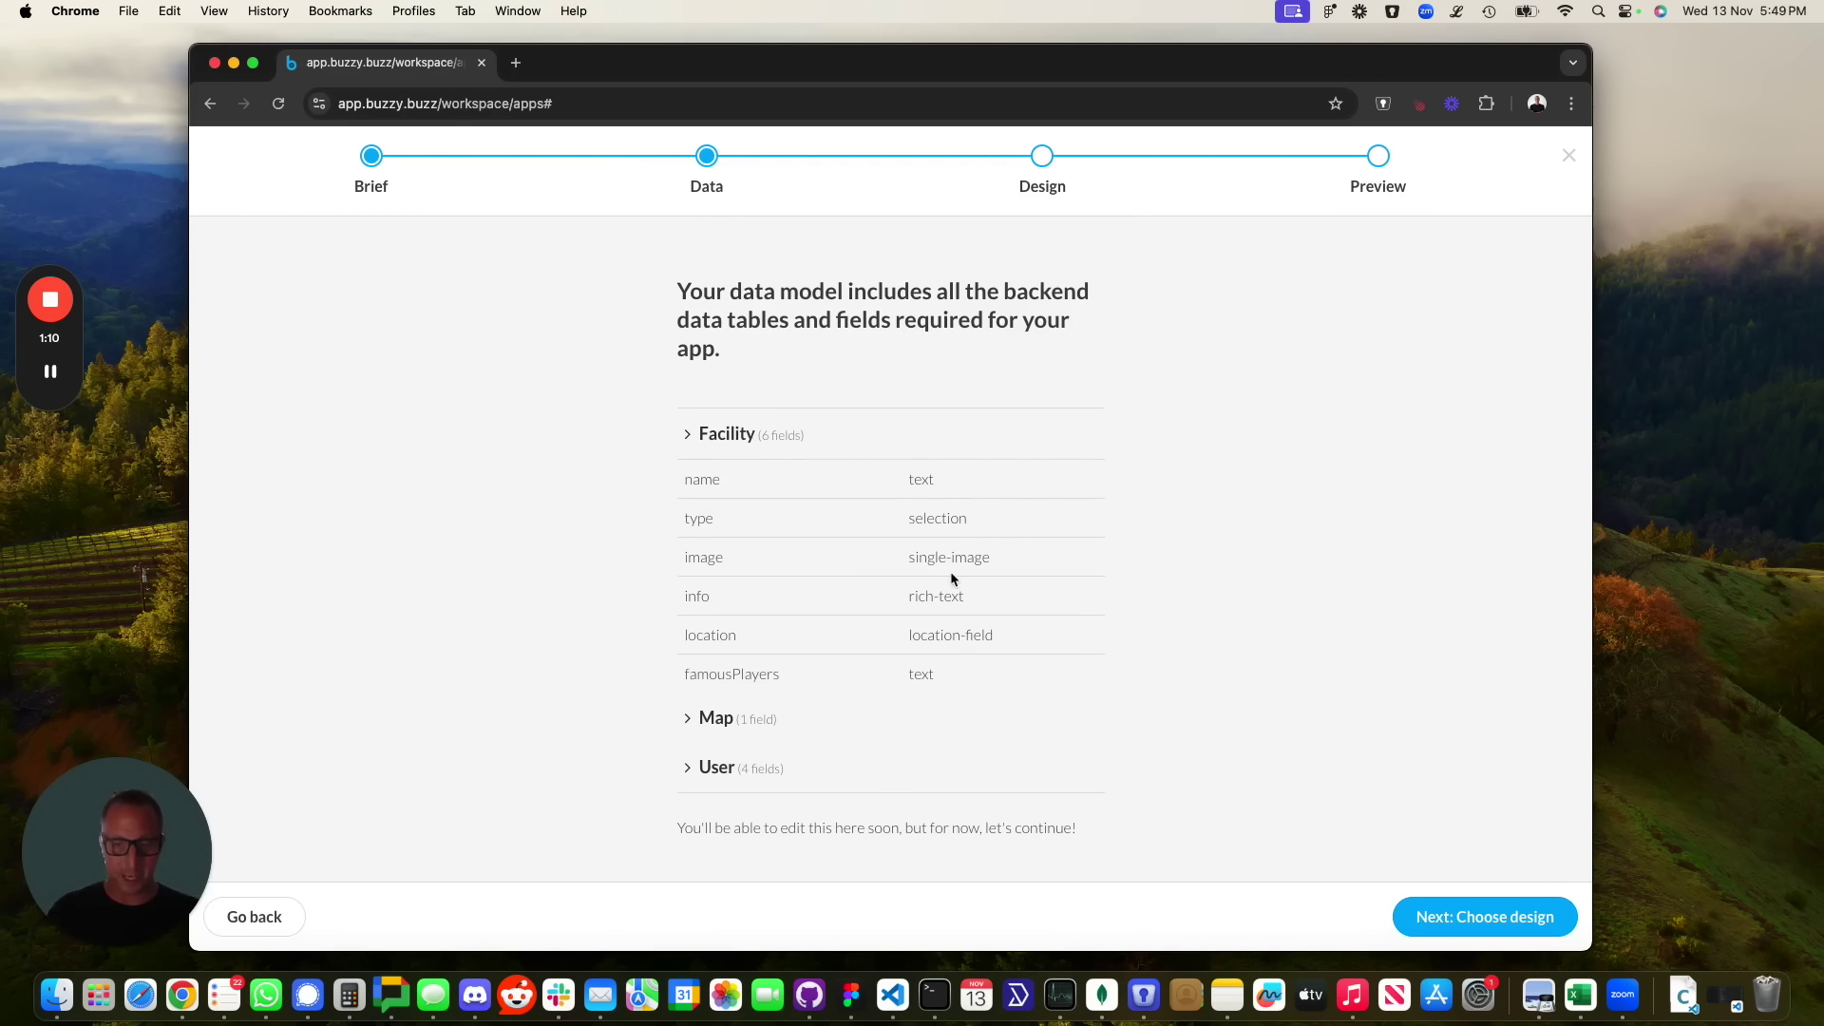
{"action": "left_click", "coordinate": [682, 719]}
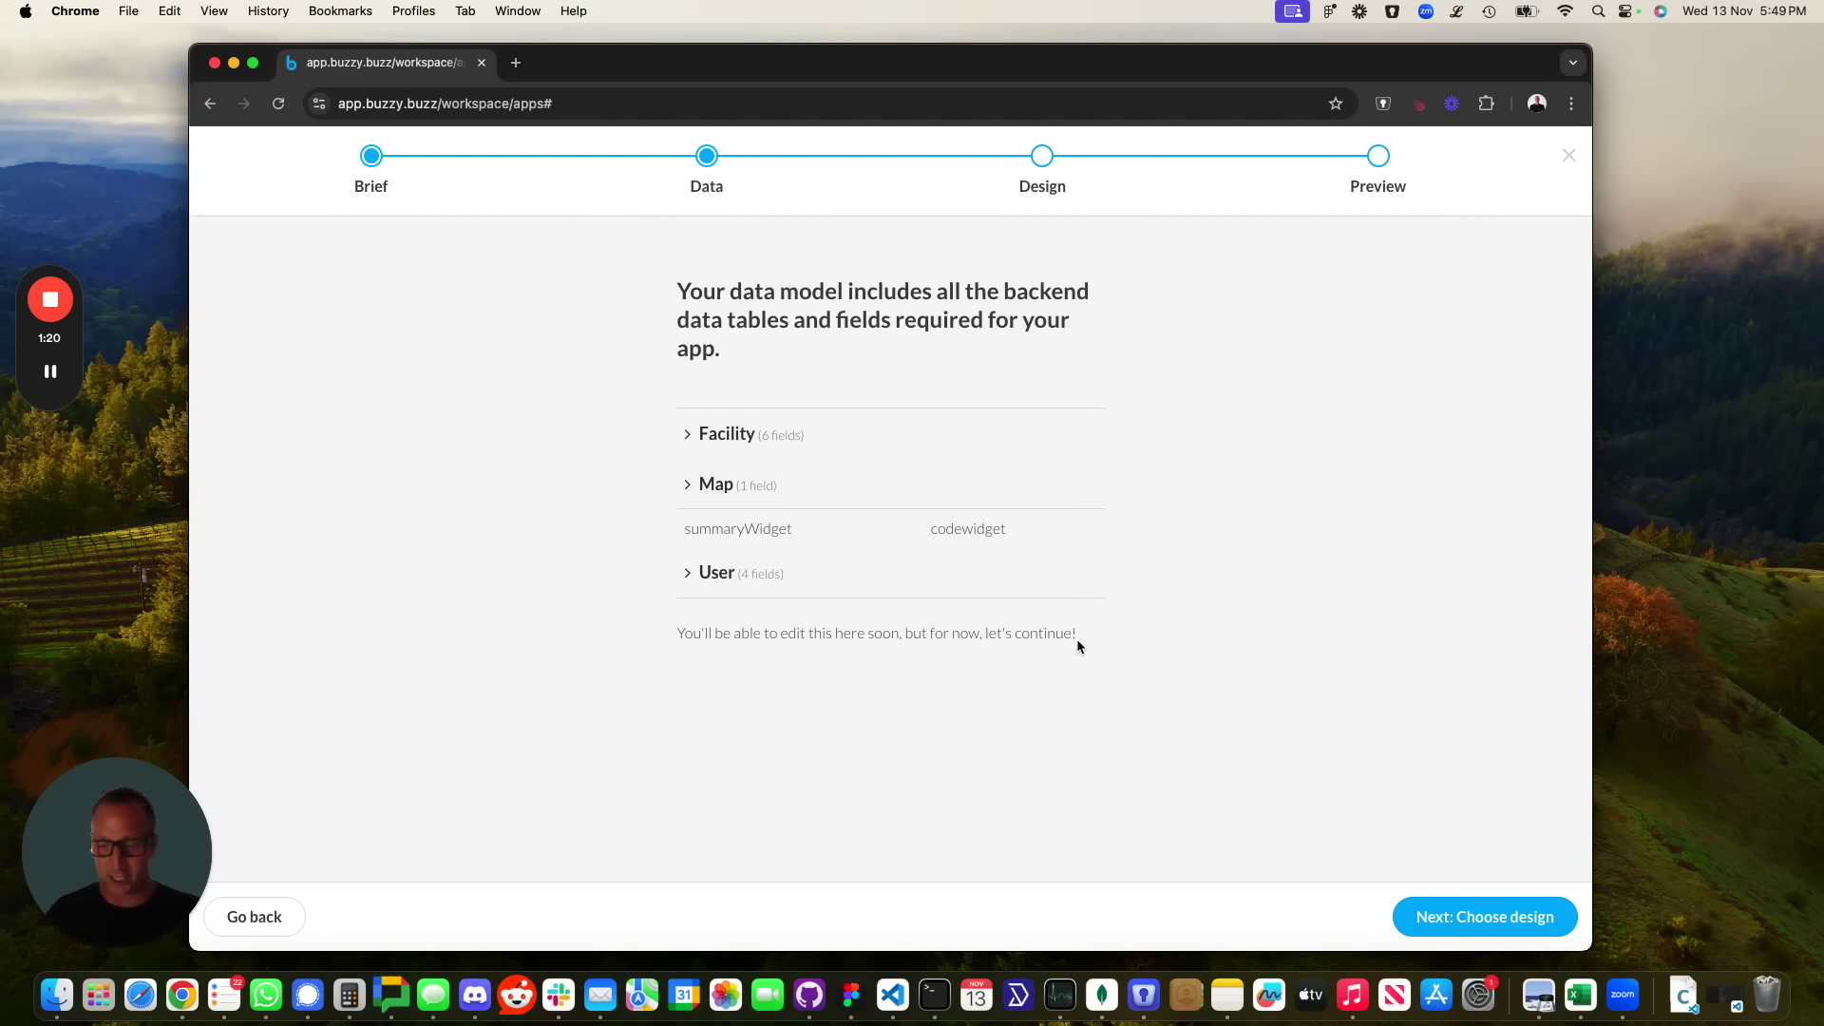
Choose the Mint theme for the app and assemble its design and preview.
{"action": "left_click", "coordinate": [1462, 918]}
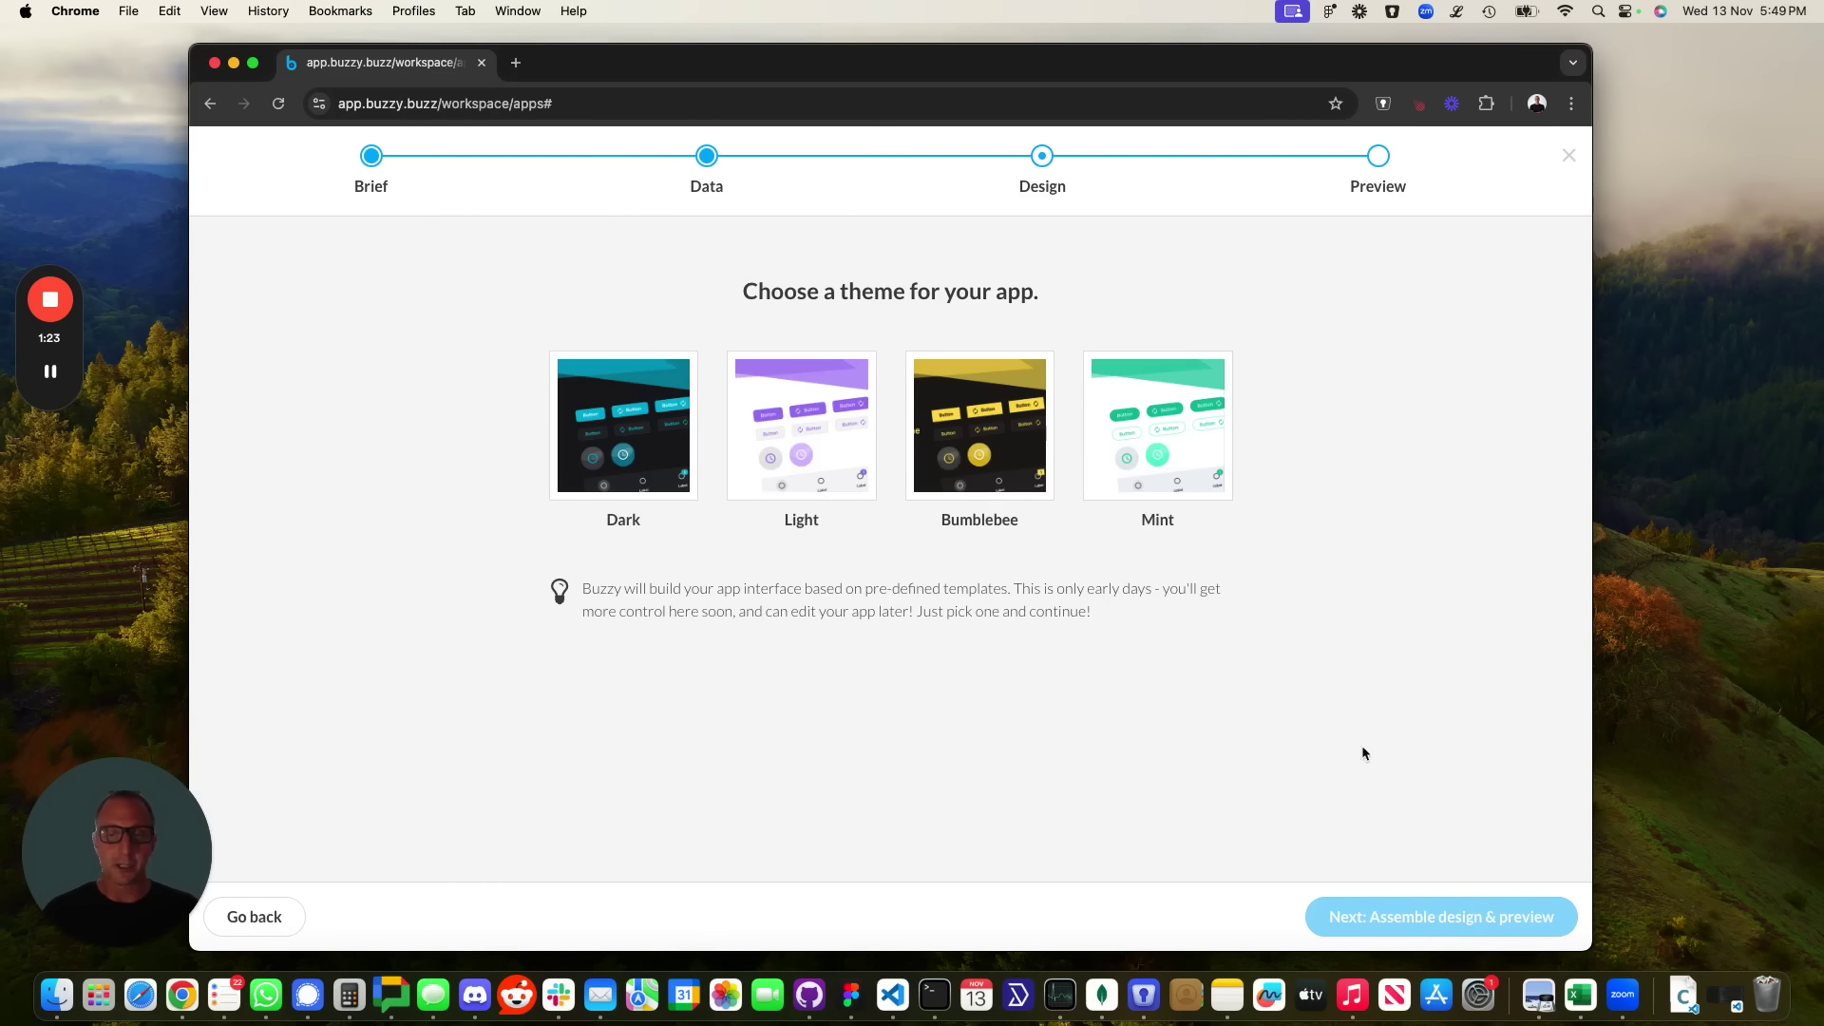
{"action": "left_click", "coordinate": [1154, 381]}
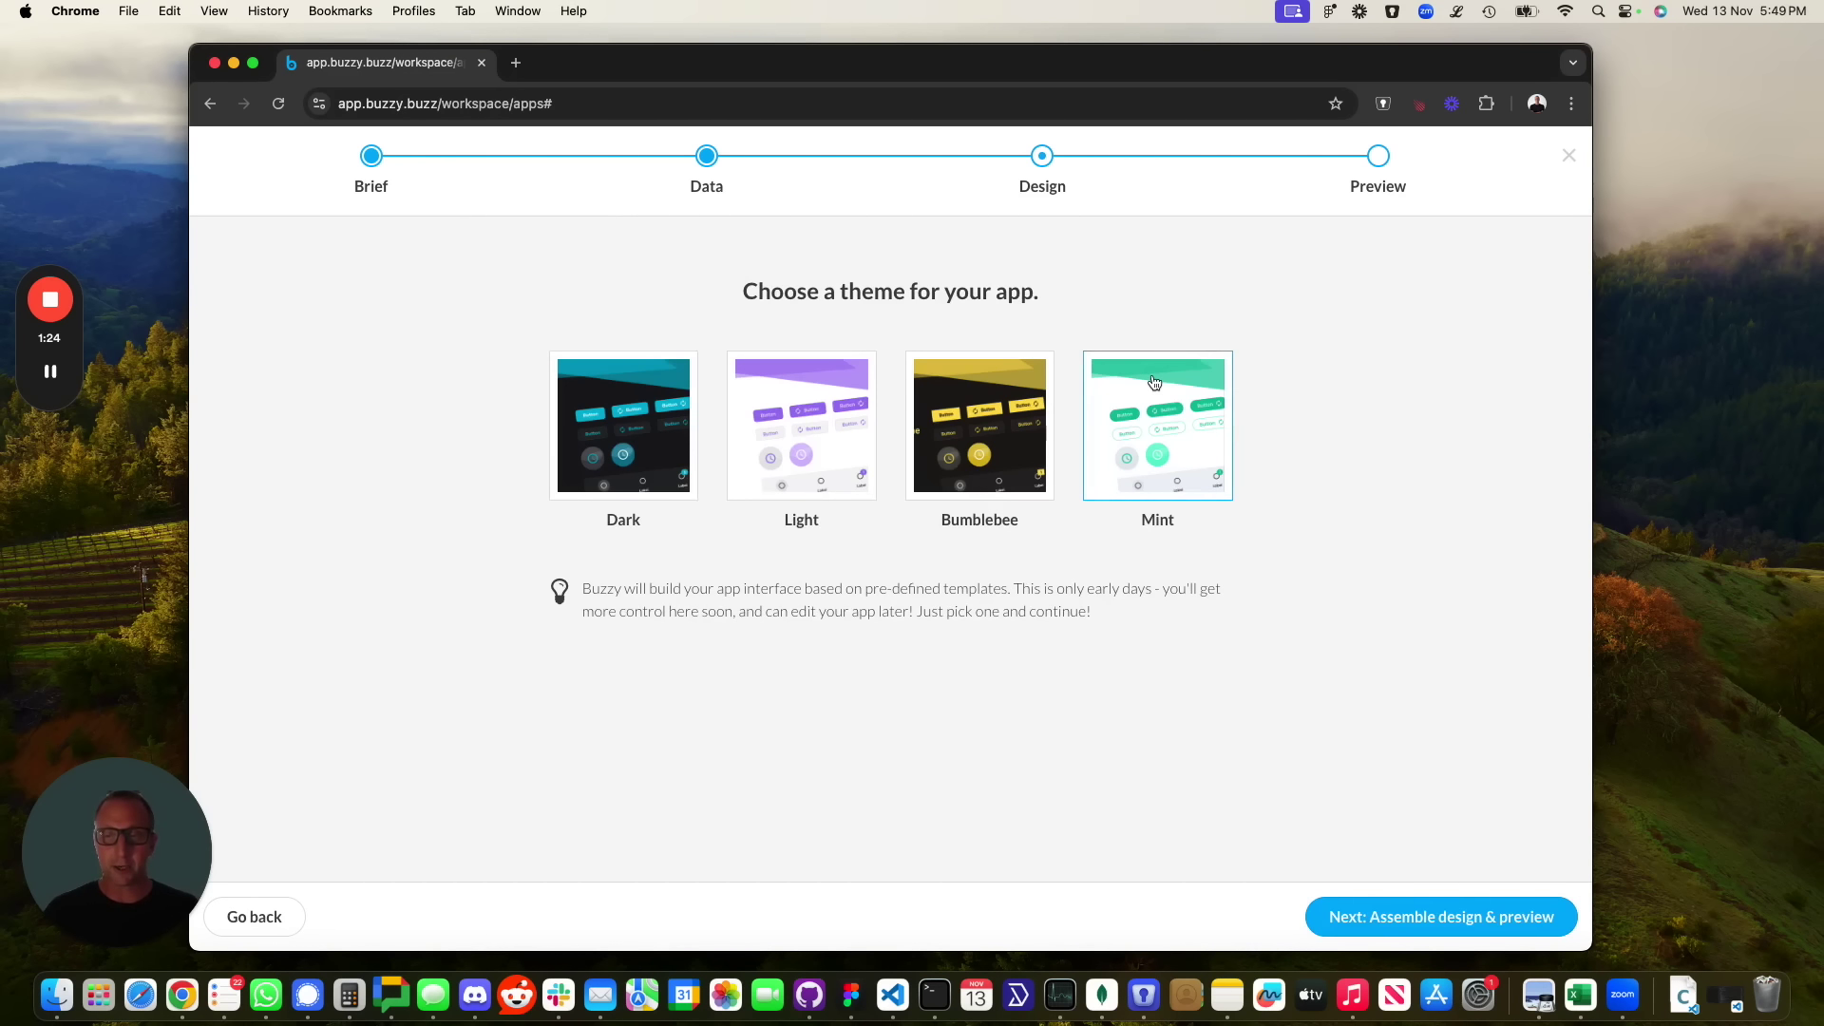
{"action": "left_click", "coordinate": [1394, 928]}
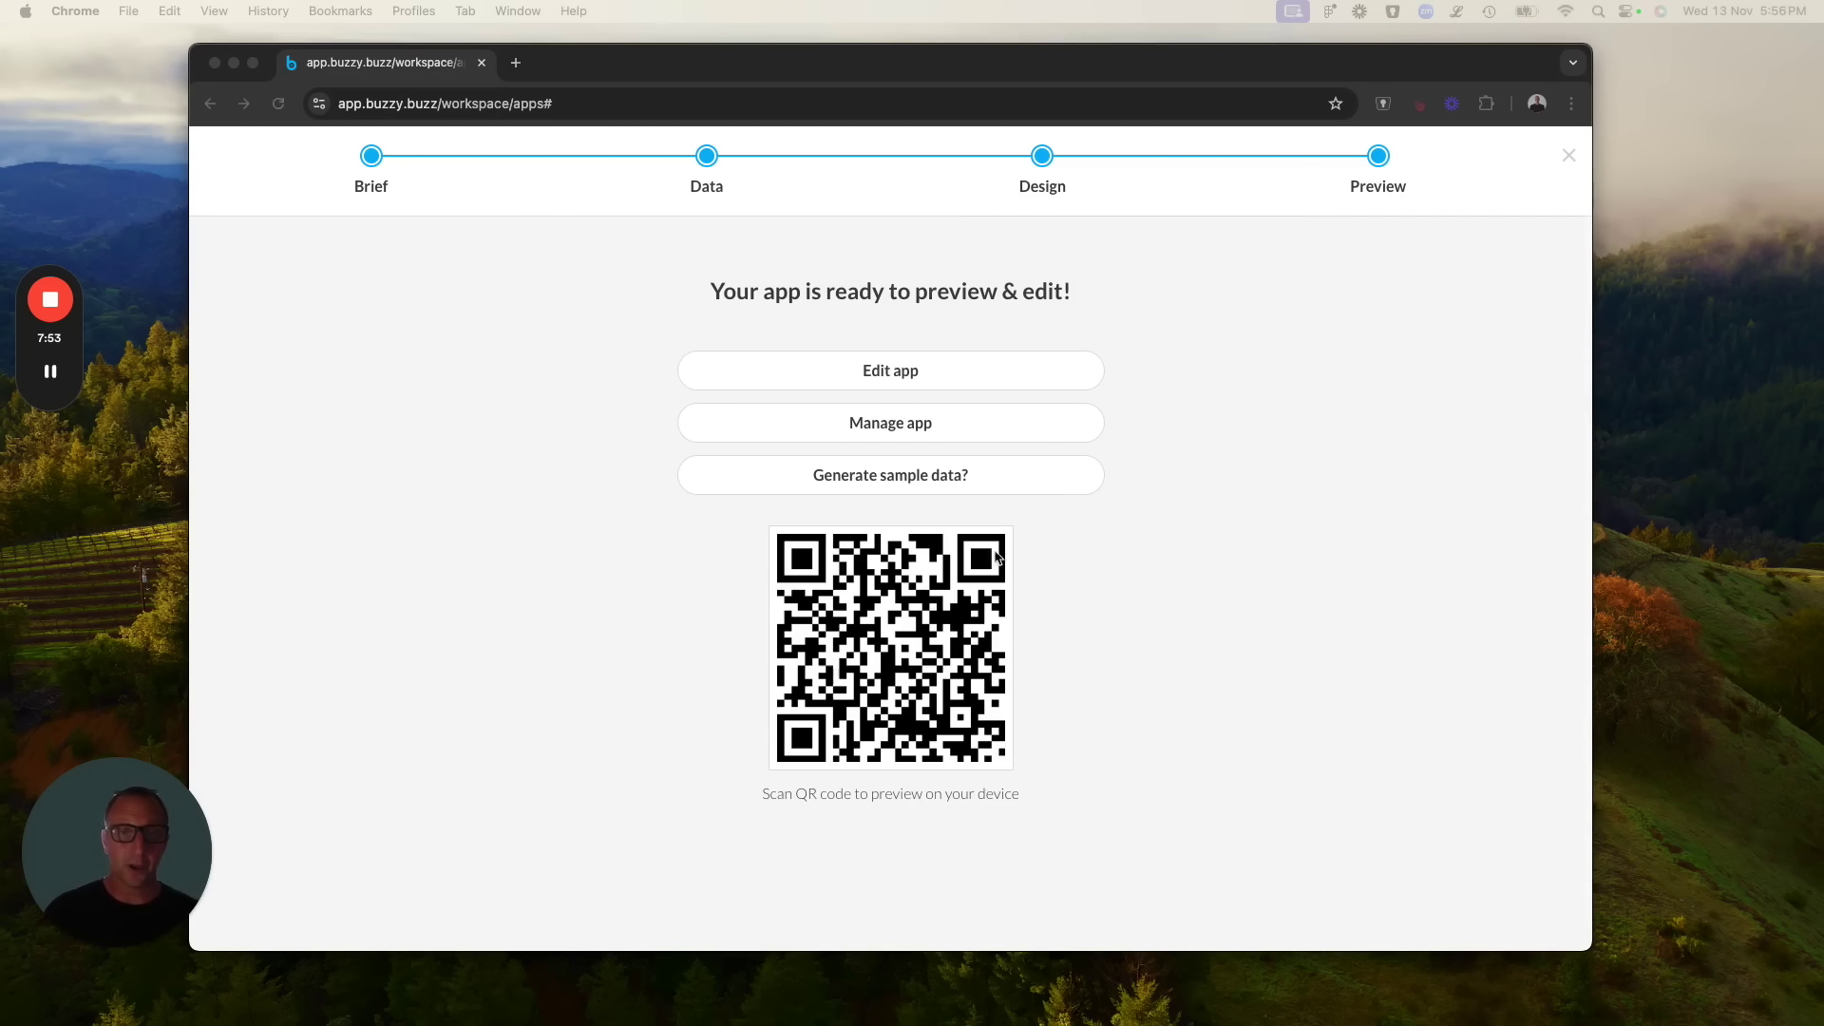
Open the generated app in the editor and enter it from the landing screen to browse the Facilities list.
{"action": "left_click", "coordinate": [931, 330]}
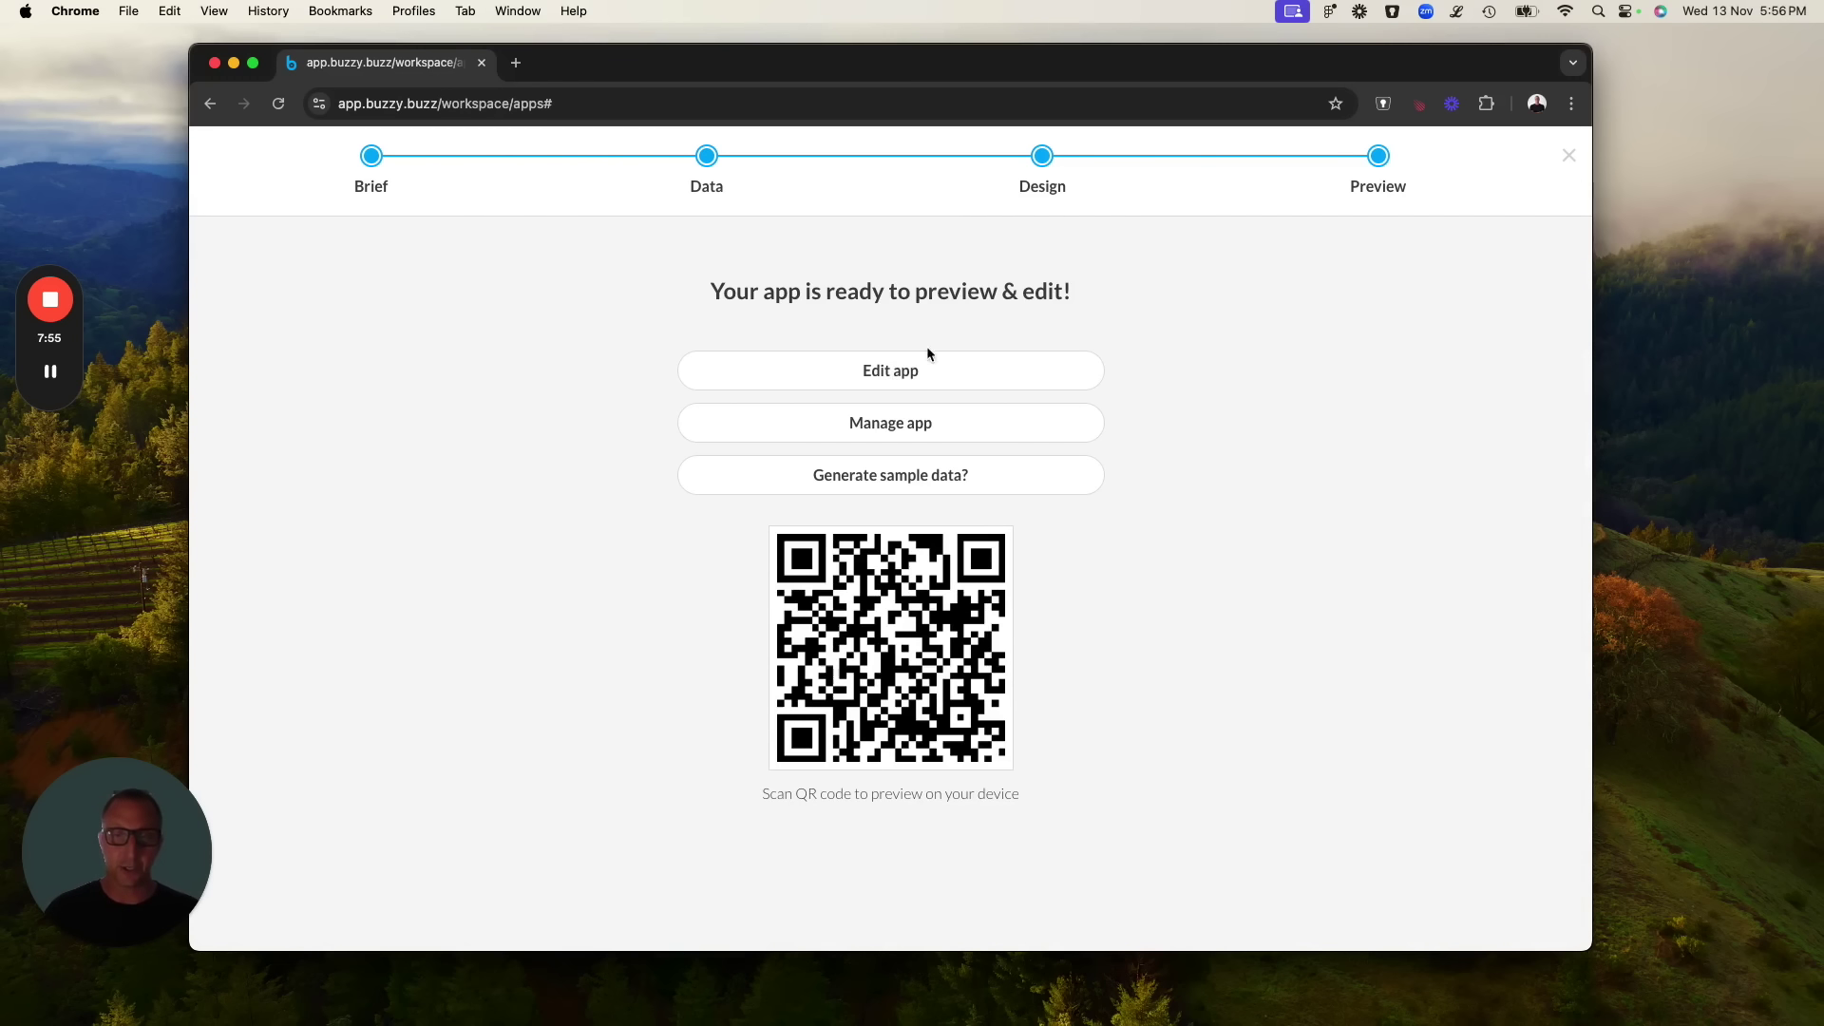
{"action": "left_click", "coordinate": [907, 376]}
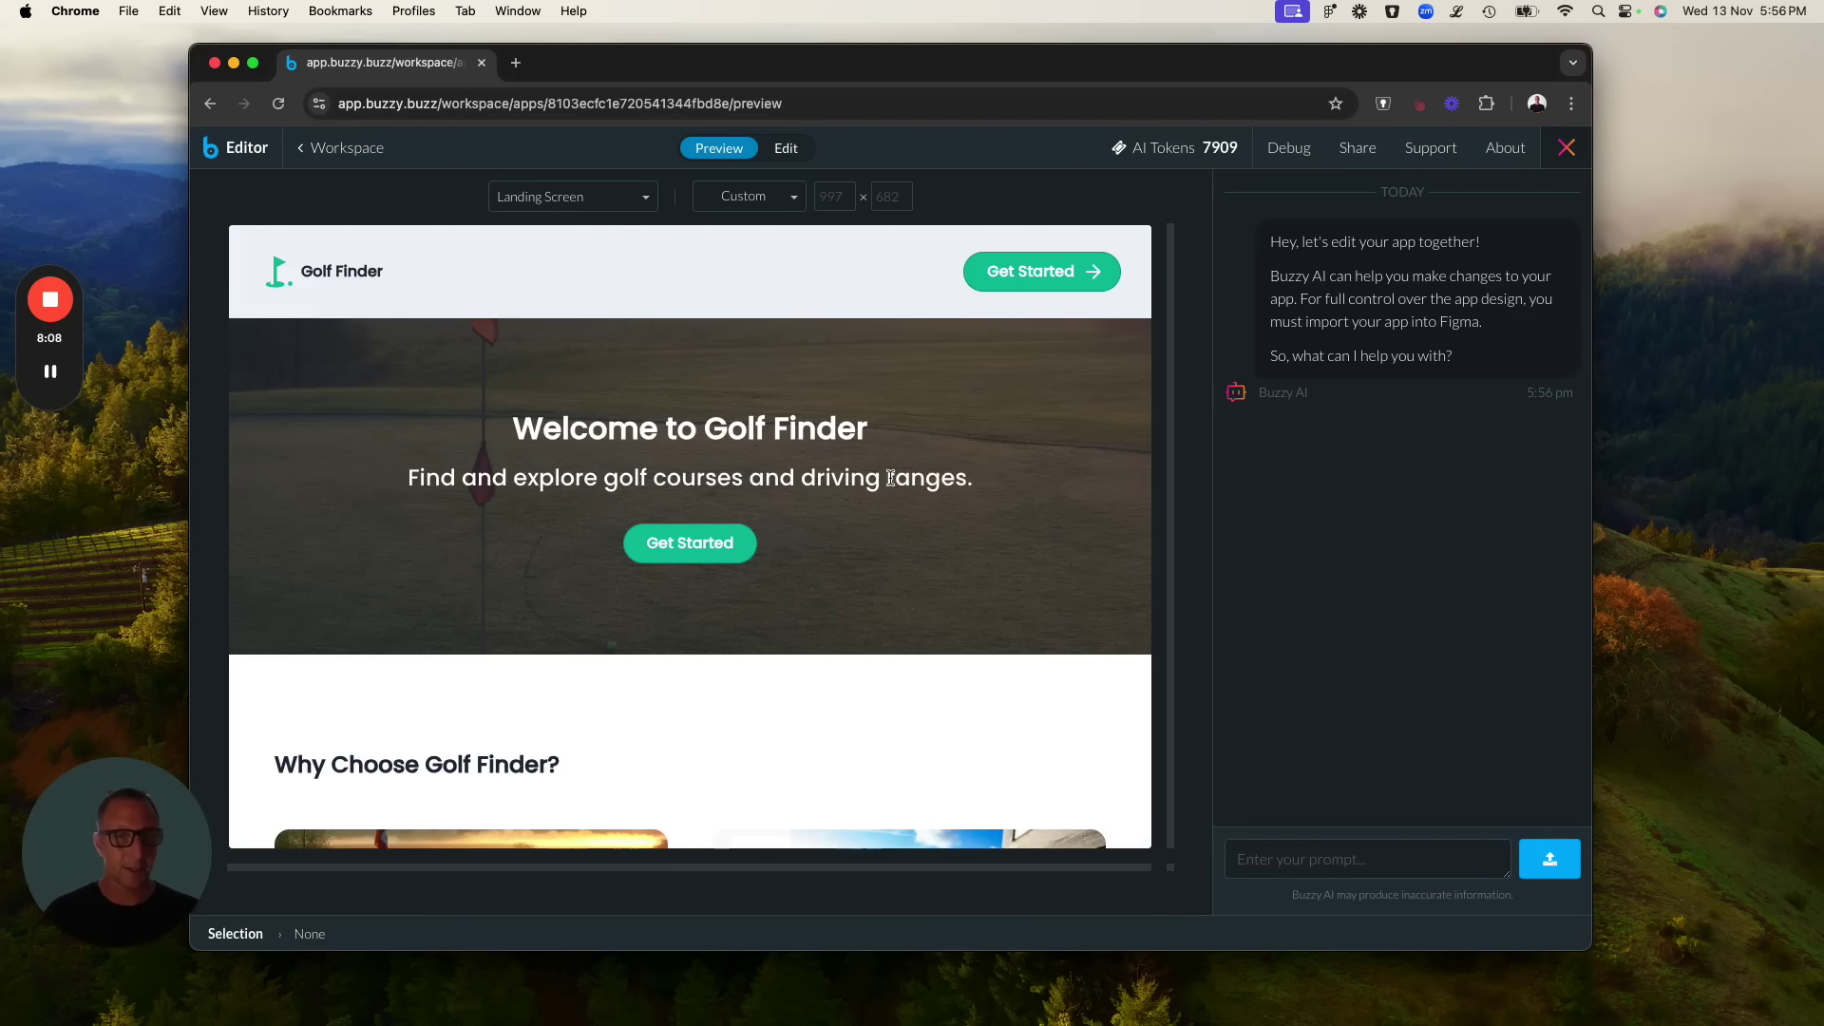
{"action": "left_click", "coordinate": [1027, 281]}
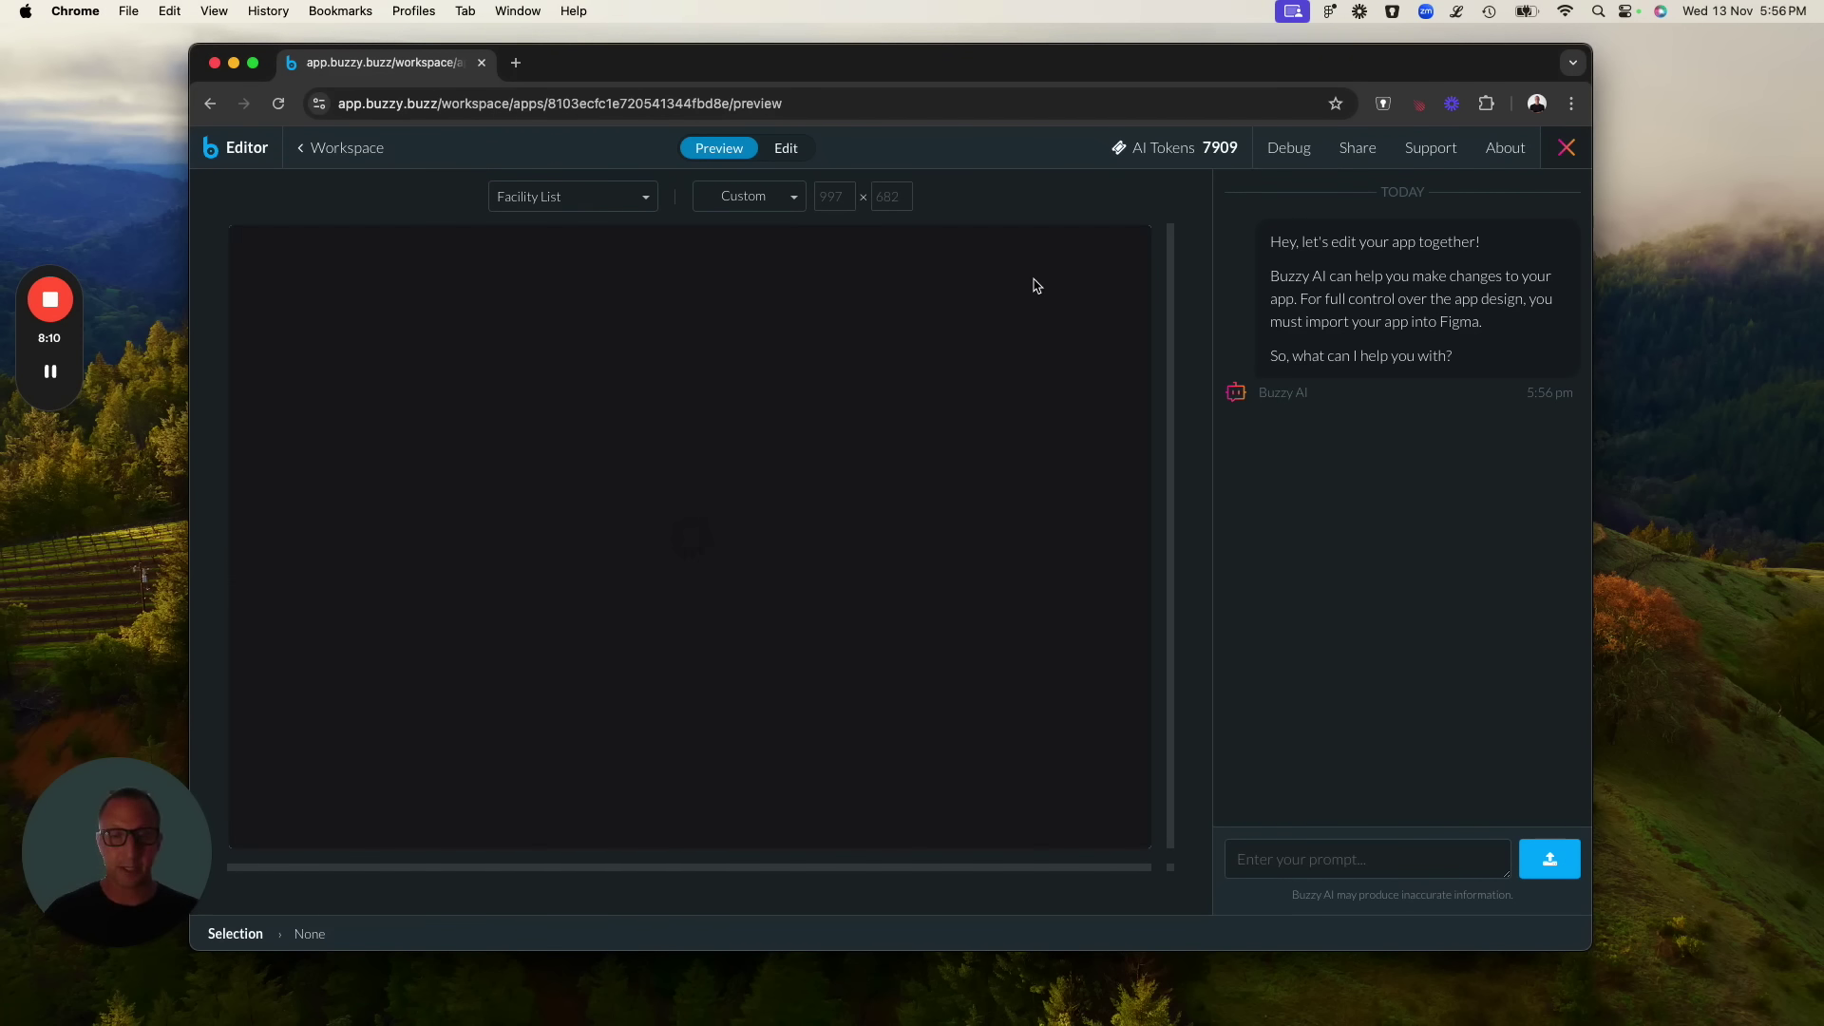
{"action": "scroll", "coordinate": [674, 542], "scroll_direction": "down", "scroll_amount": 10}
{"action": "scroll", "coordinate": [672, 556], "scroll_direction": "up", "scroll_amount": 10}
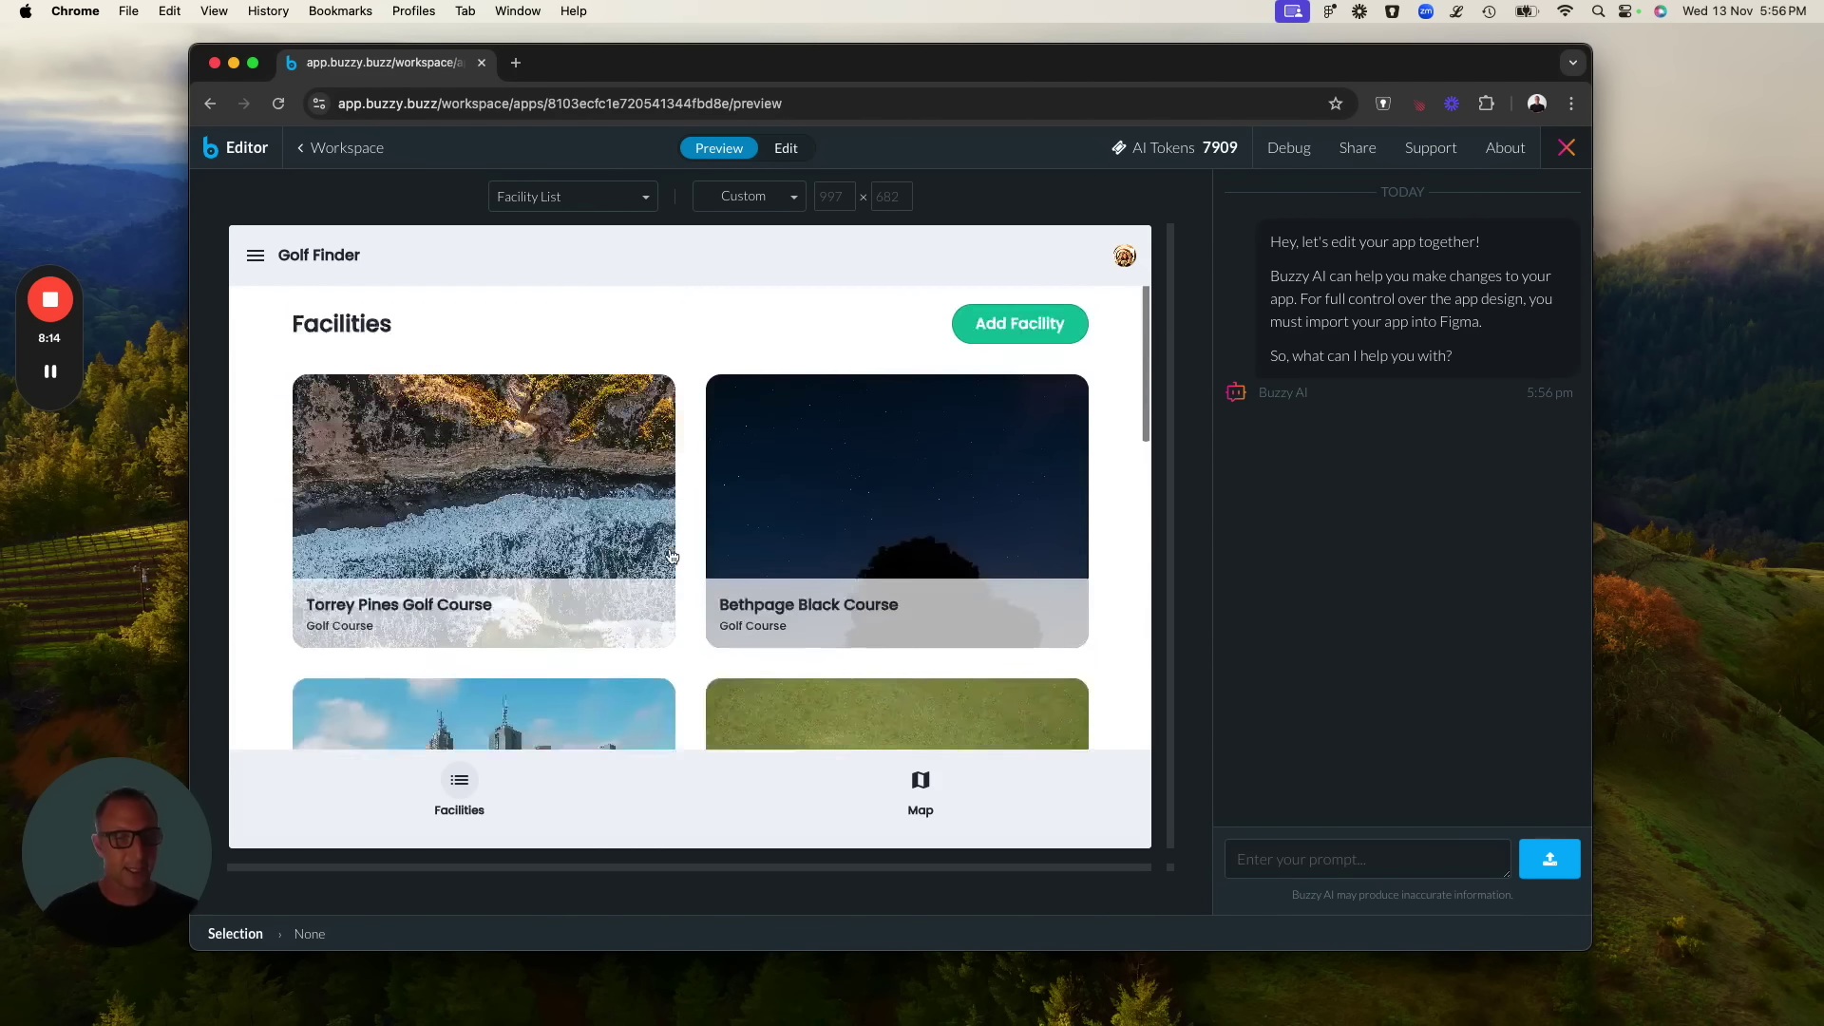
Examine the Torrey Pines Golf Course facility in the preview, viewing its edit form and its details screen.
{"action": "left_click", "coordinate": [537, 526]}
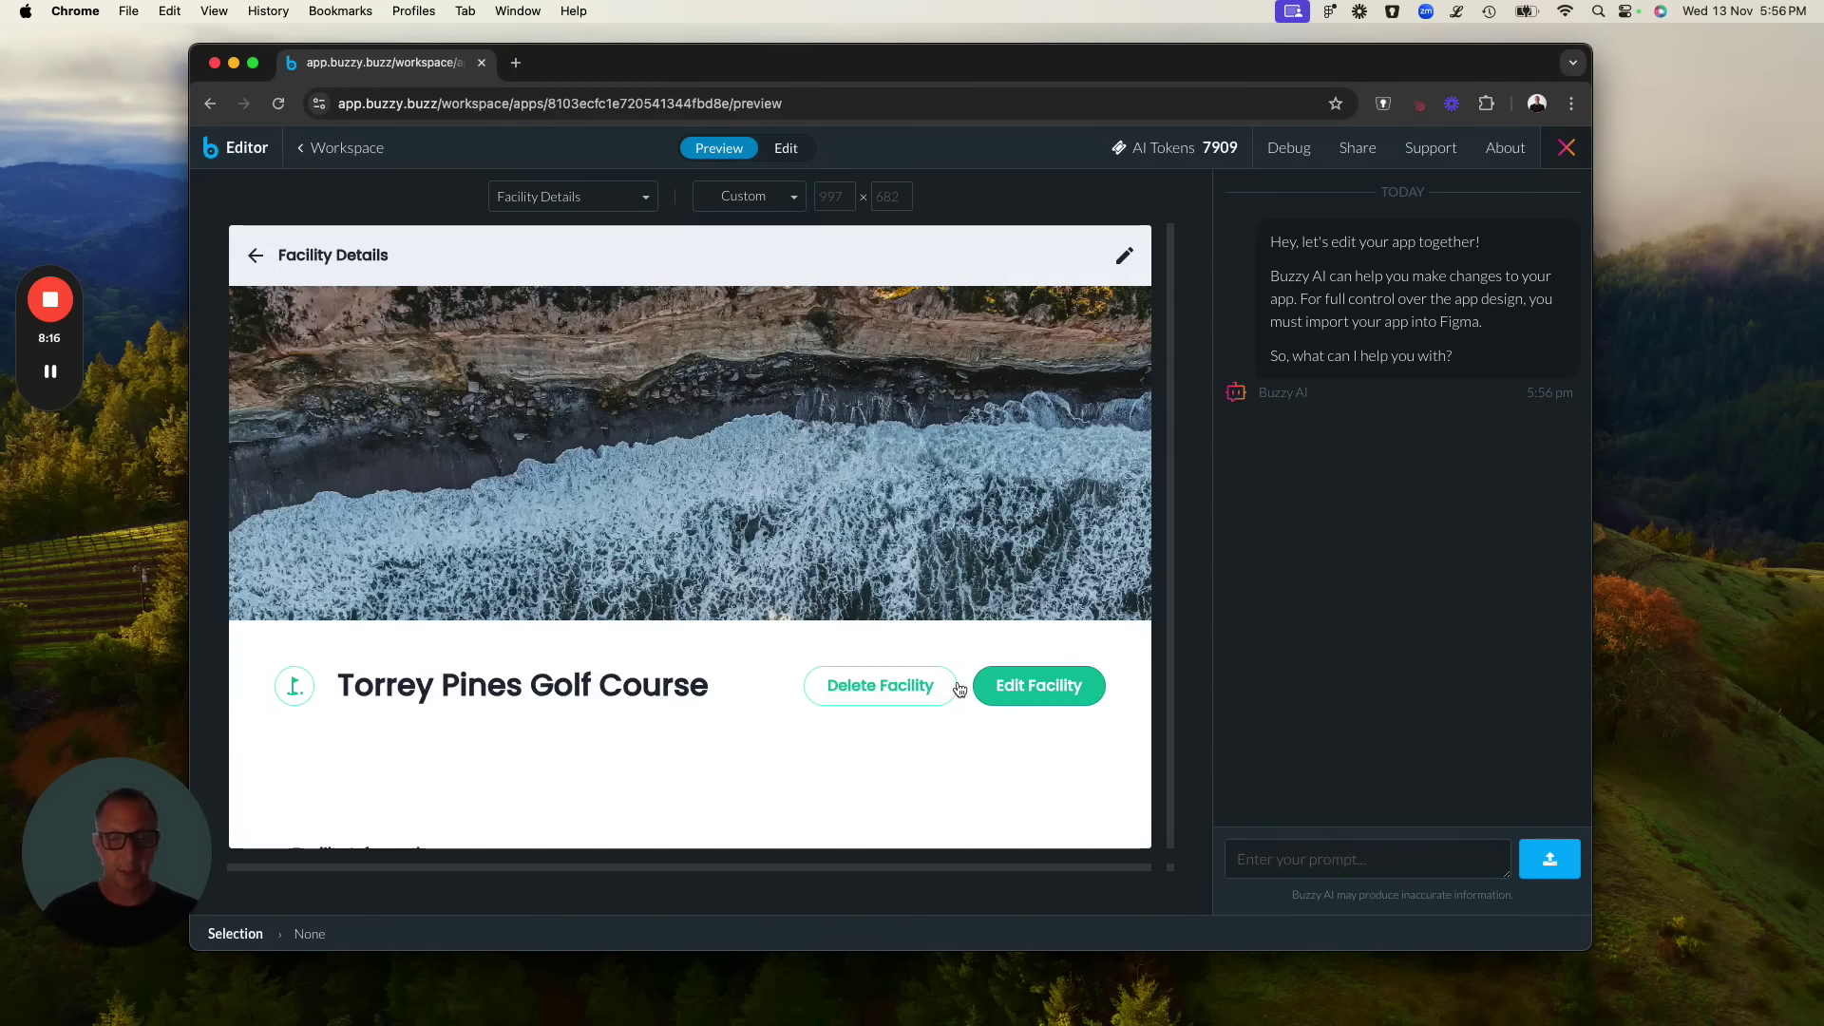
{"action": "left_click", "coordinate": [1027, 683]}
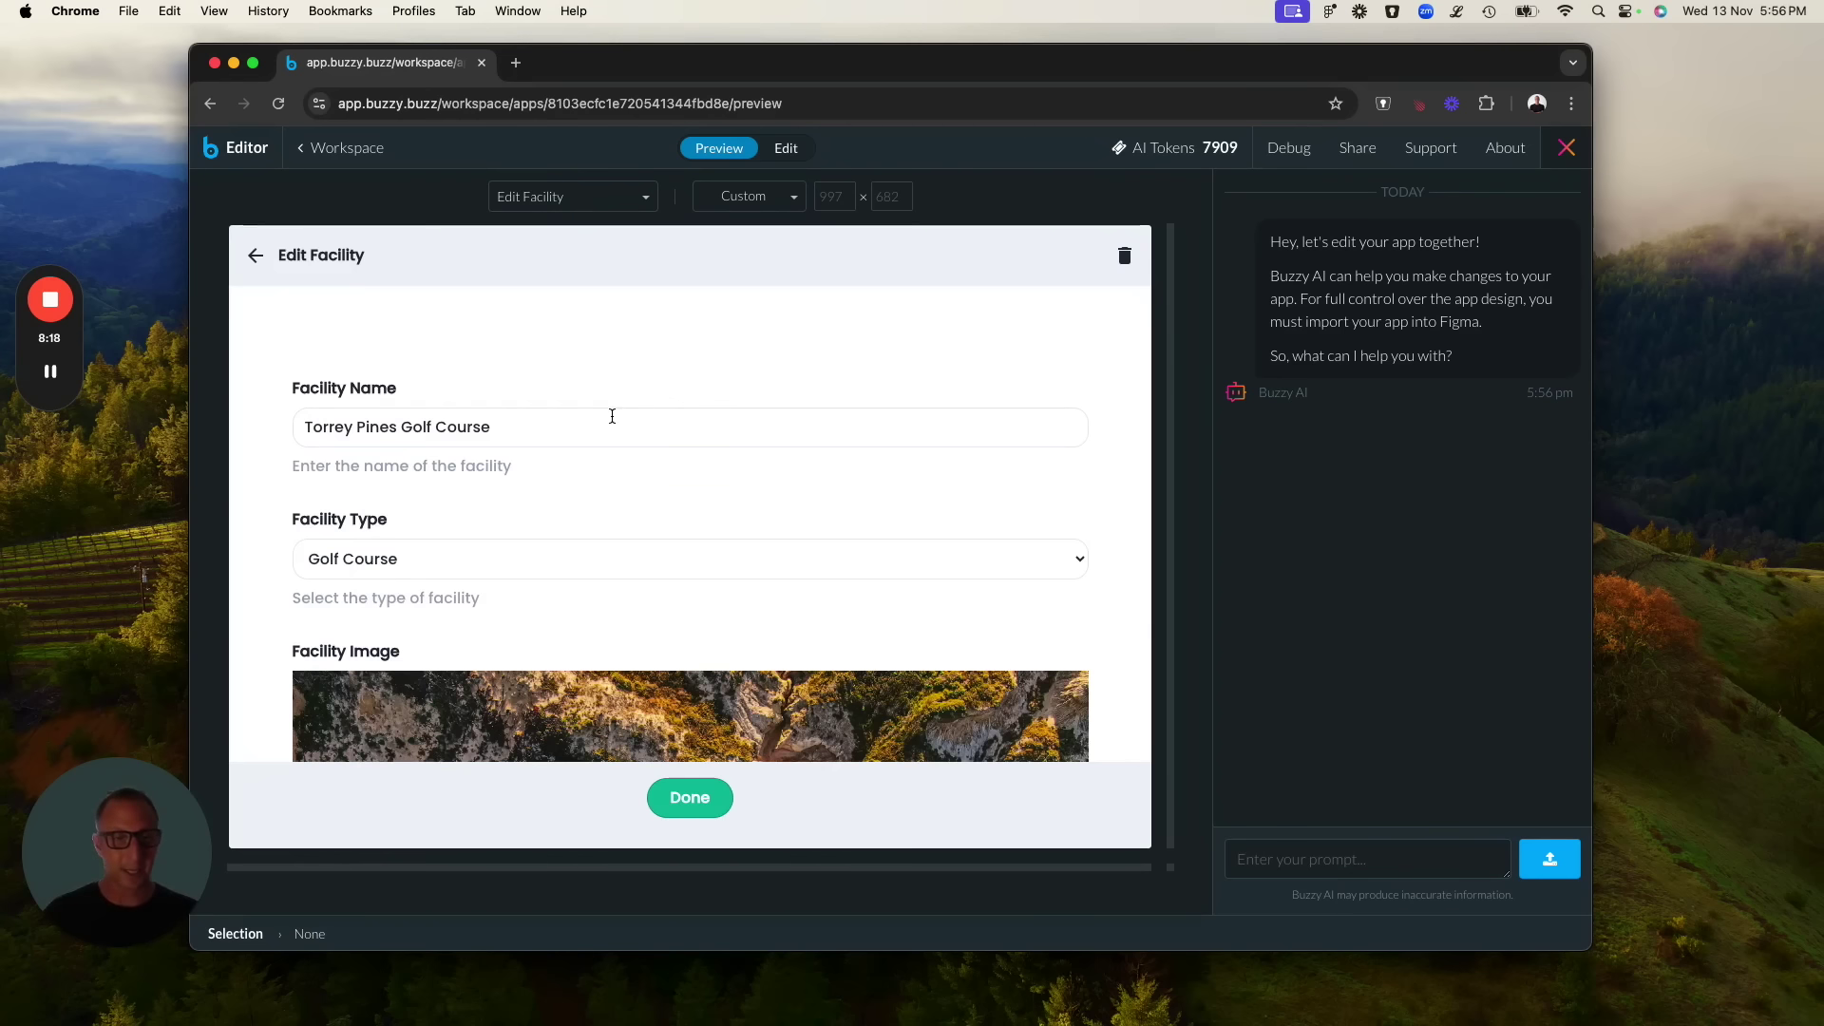
{"action": "left_click", "coordinate": [249, 258]}
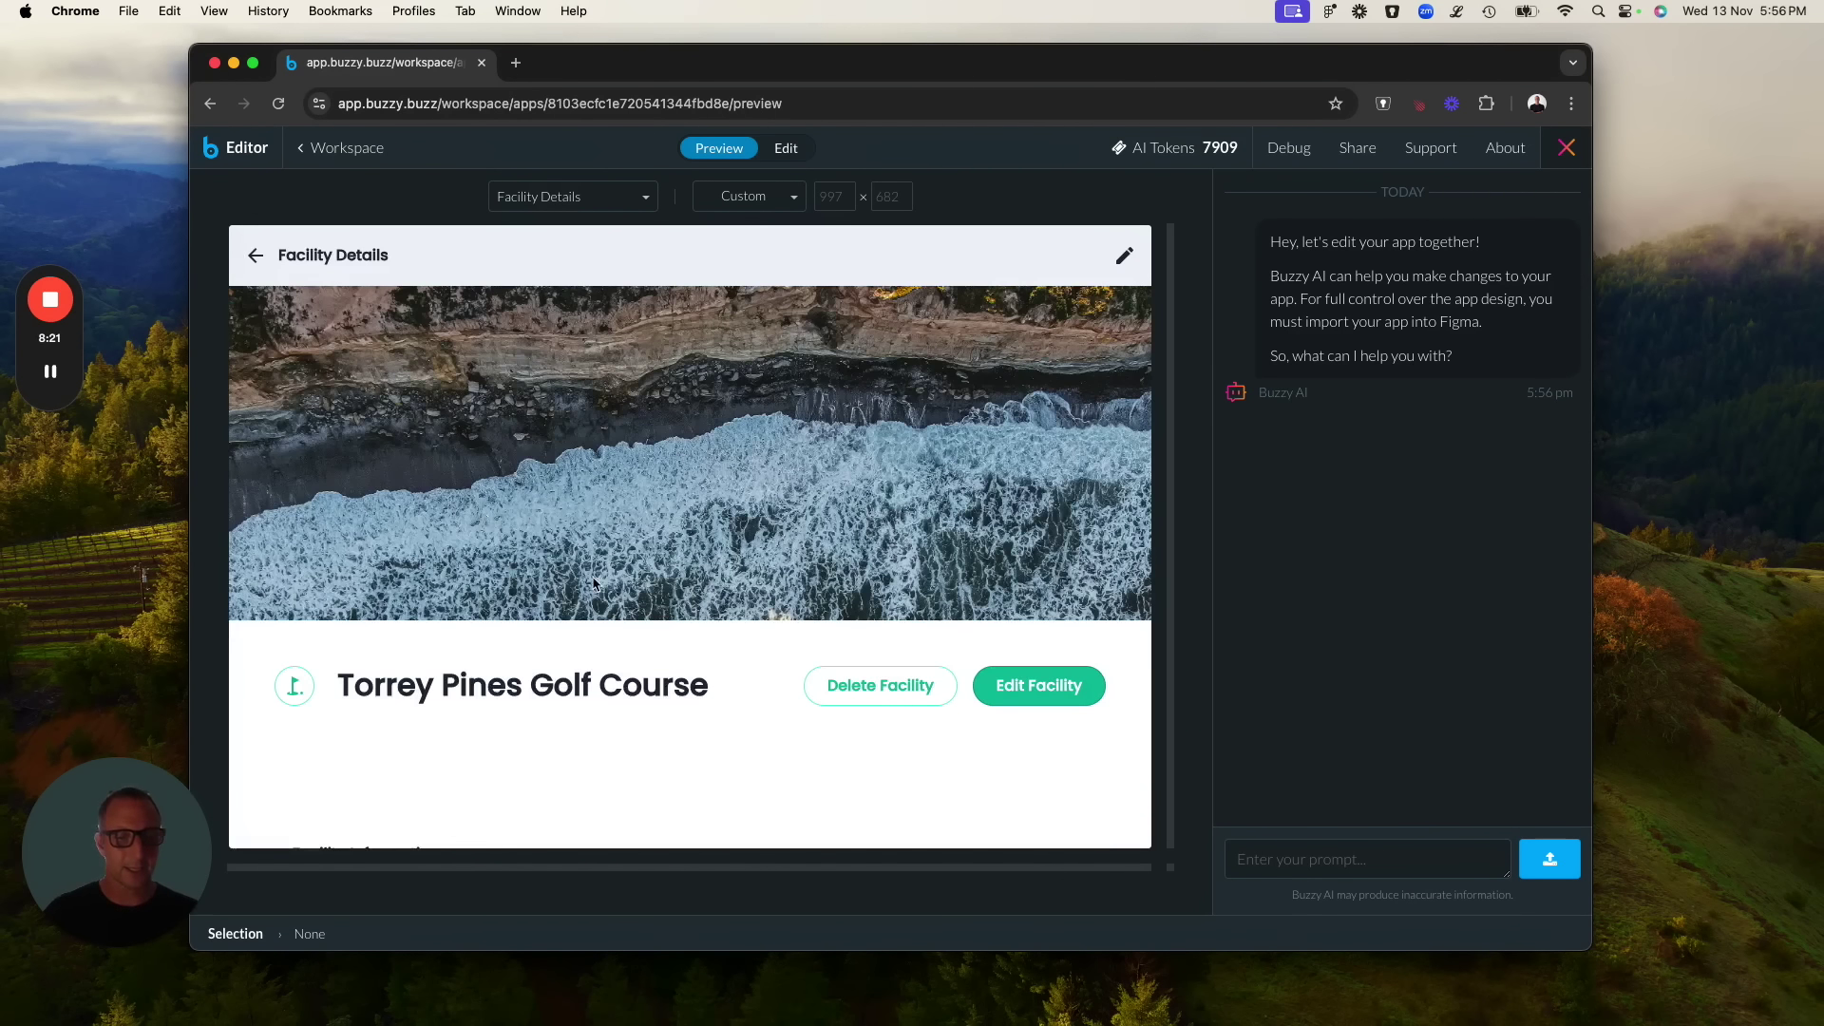
{"action": "scroll", "coordinate": [591, 576], "scroll_direction": "down", "scroll_amount": 10}
{"action": "scroll", "coordinate": [591, 576], "scroll_direction": "up", "scroll_amount": 10}
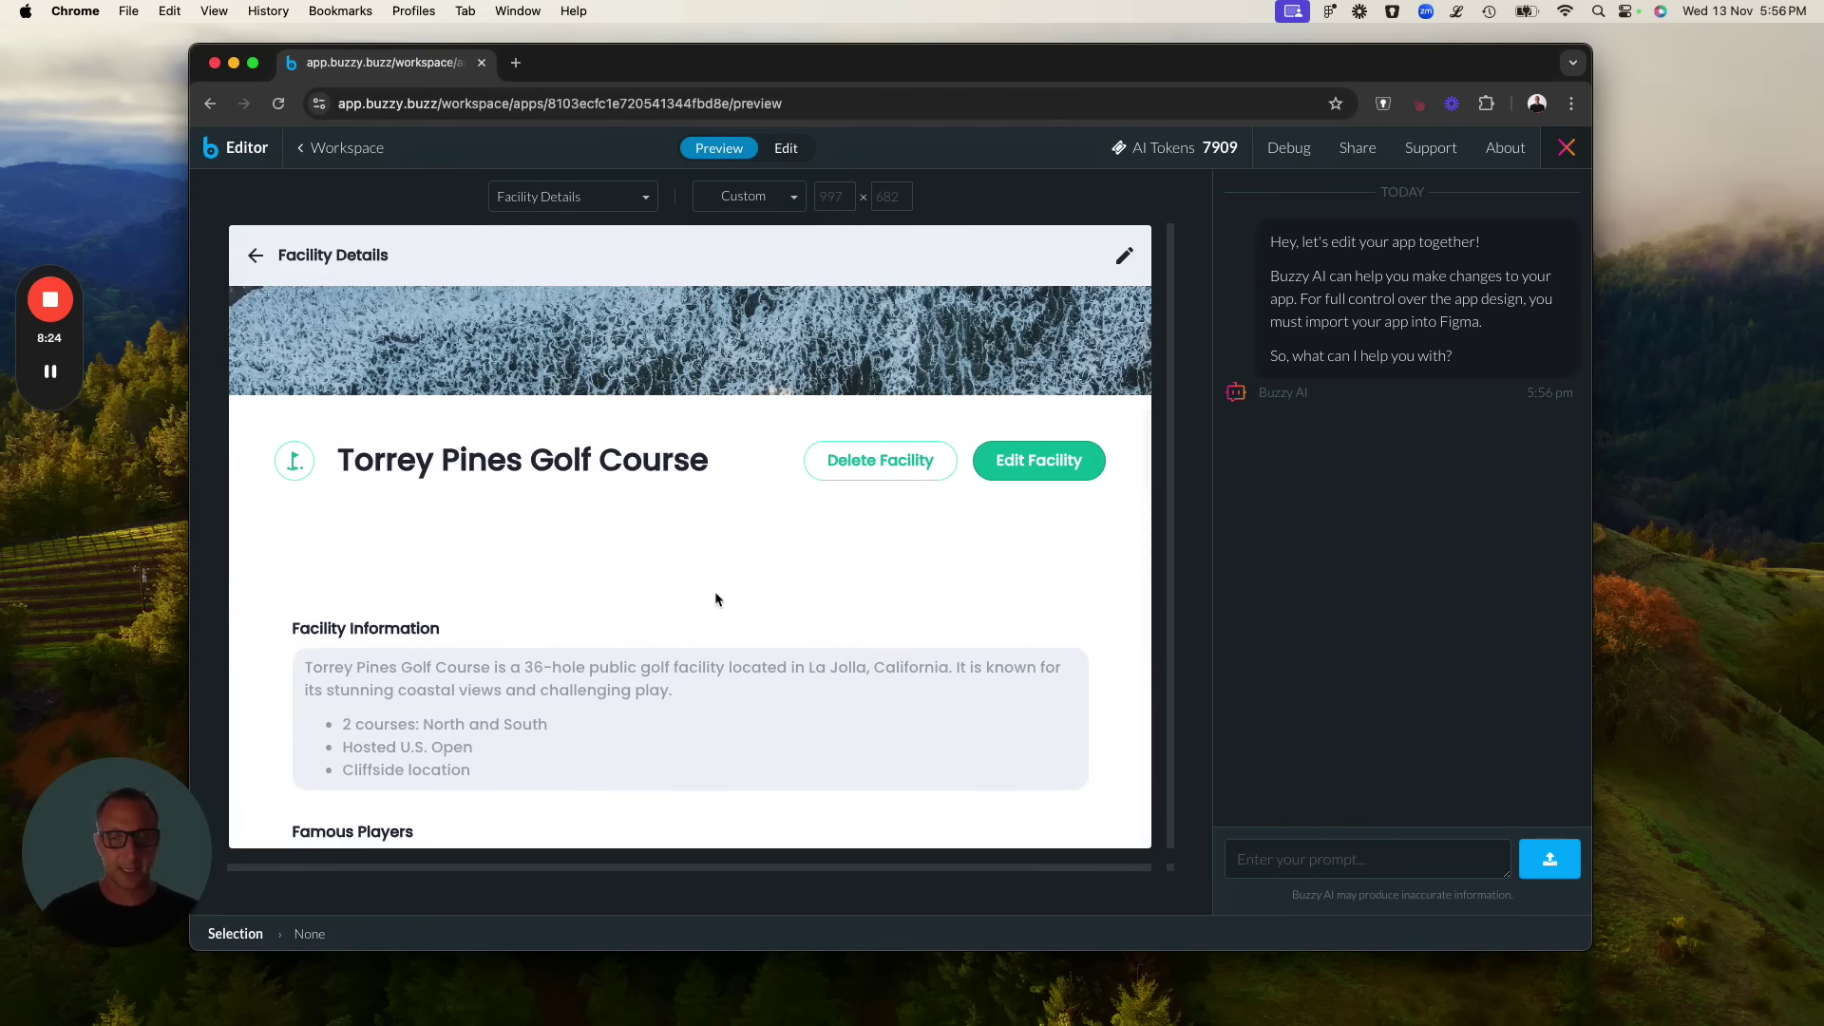
Look through the Torrey Pines edit form and its location picker, and return to the facility list without changing anything.
{"action": "left_click", "coordinate": [1022, 480]}
{"action": "scroll", "coordinate": [912, 521], "scroll_direction": "down", "scroll_amount": 5}
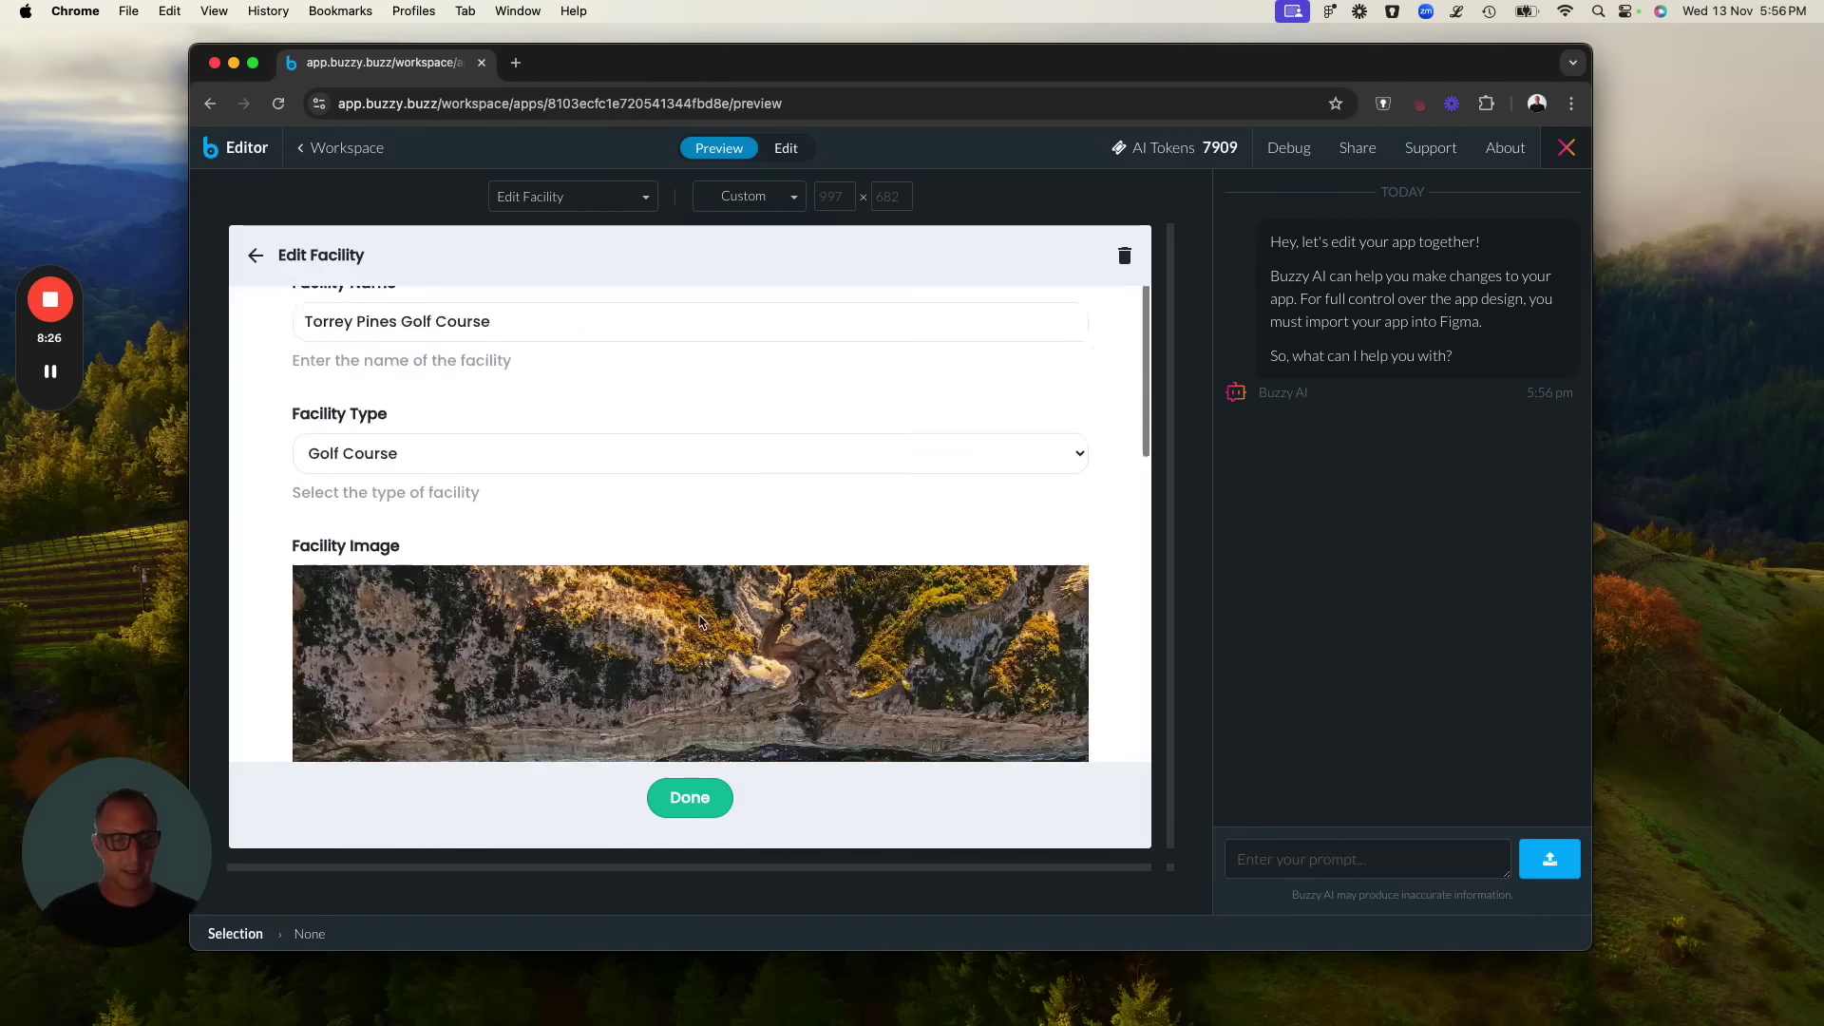
{"action": "scroll", "coordinate": [699, 615], "scroll_direction": "down", "scroll_amount": 5}
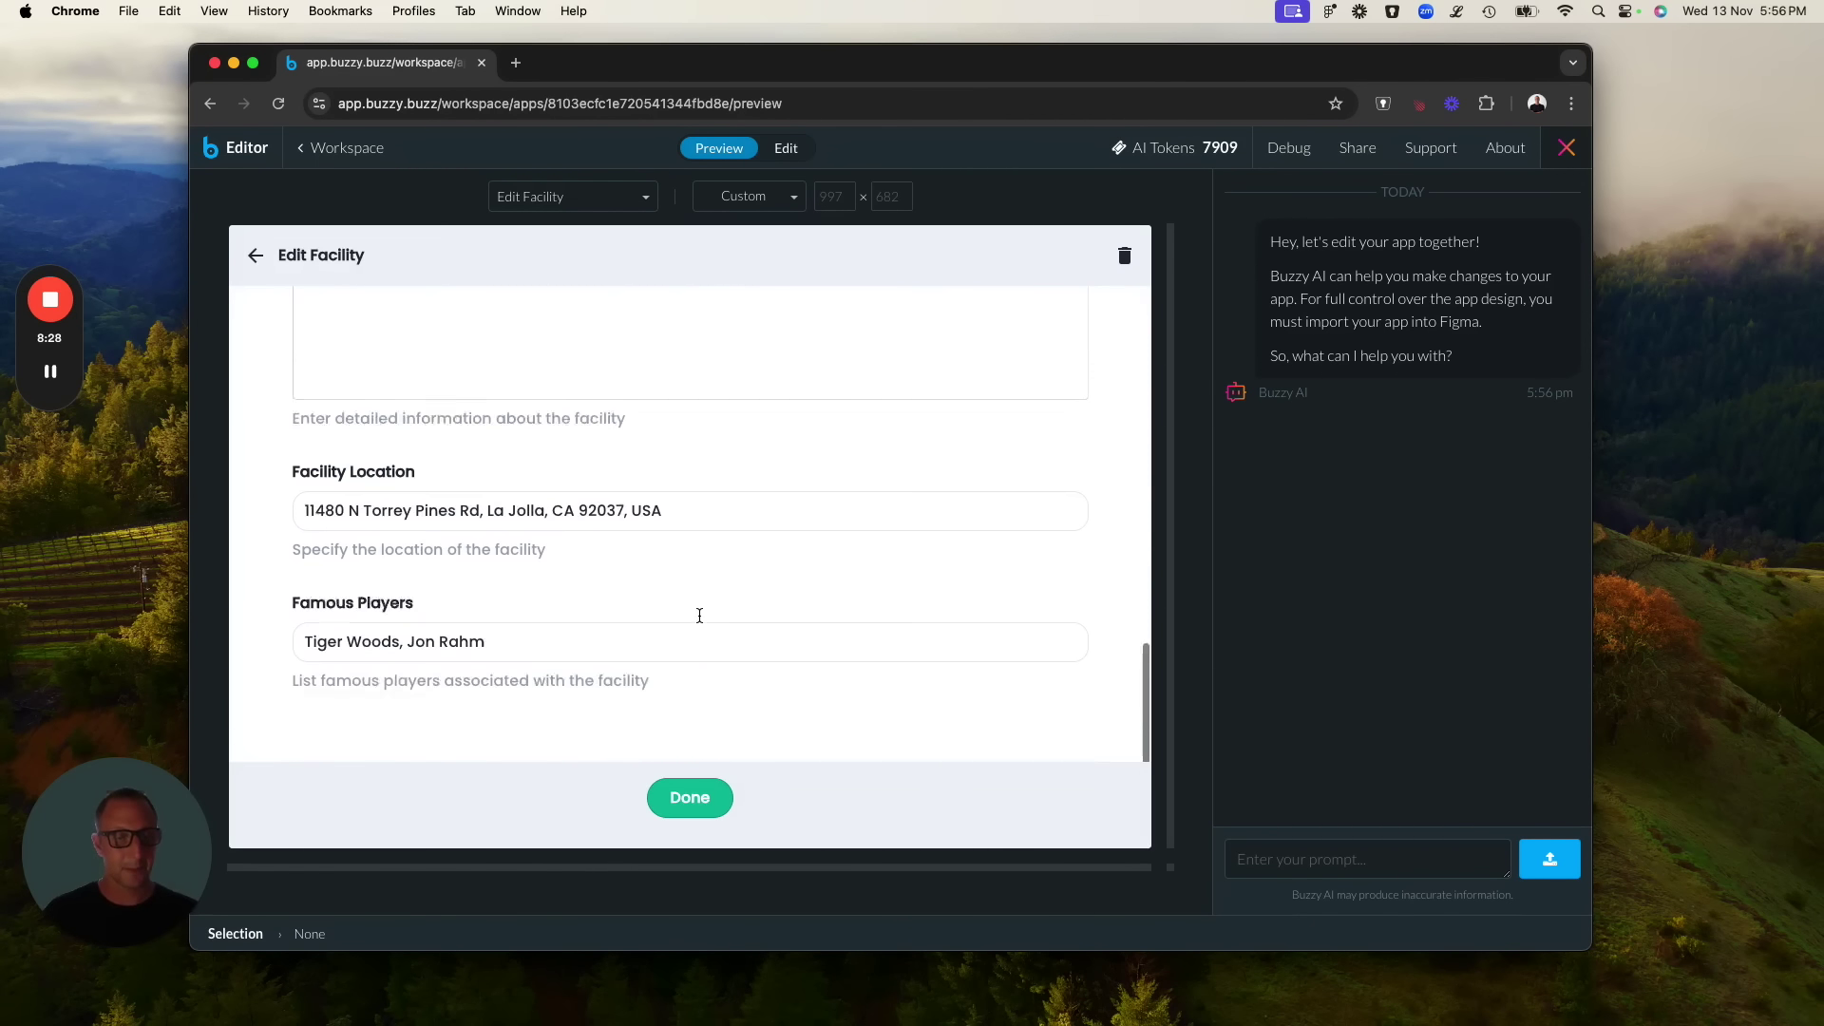
{"action": "left_click", "coordinate": [754, 491]}
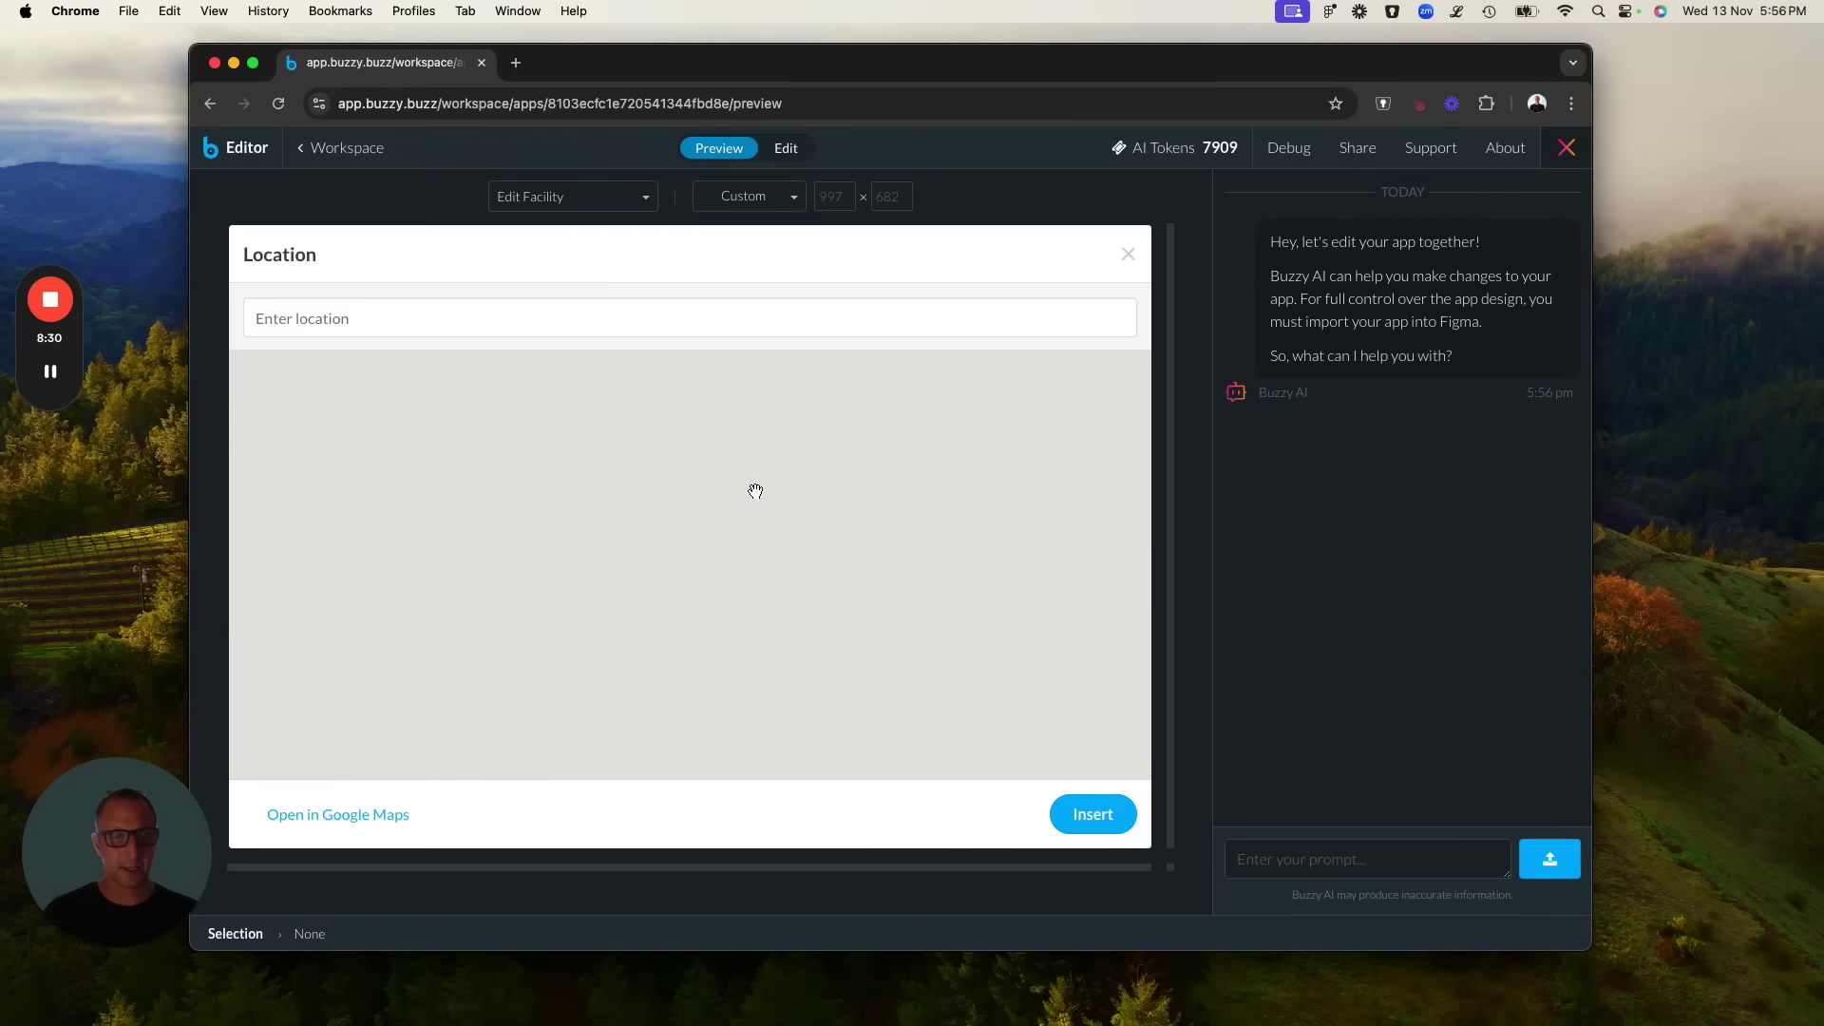
{"action": "left_click", "coordinate": [1127, 254]}
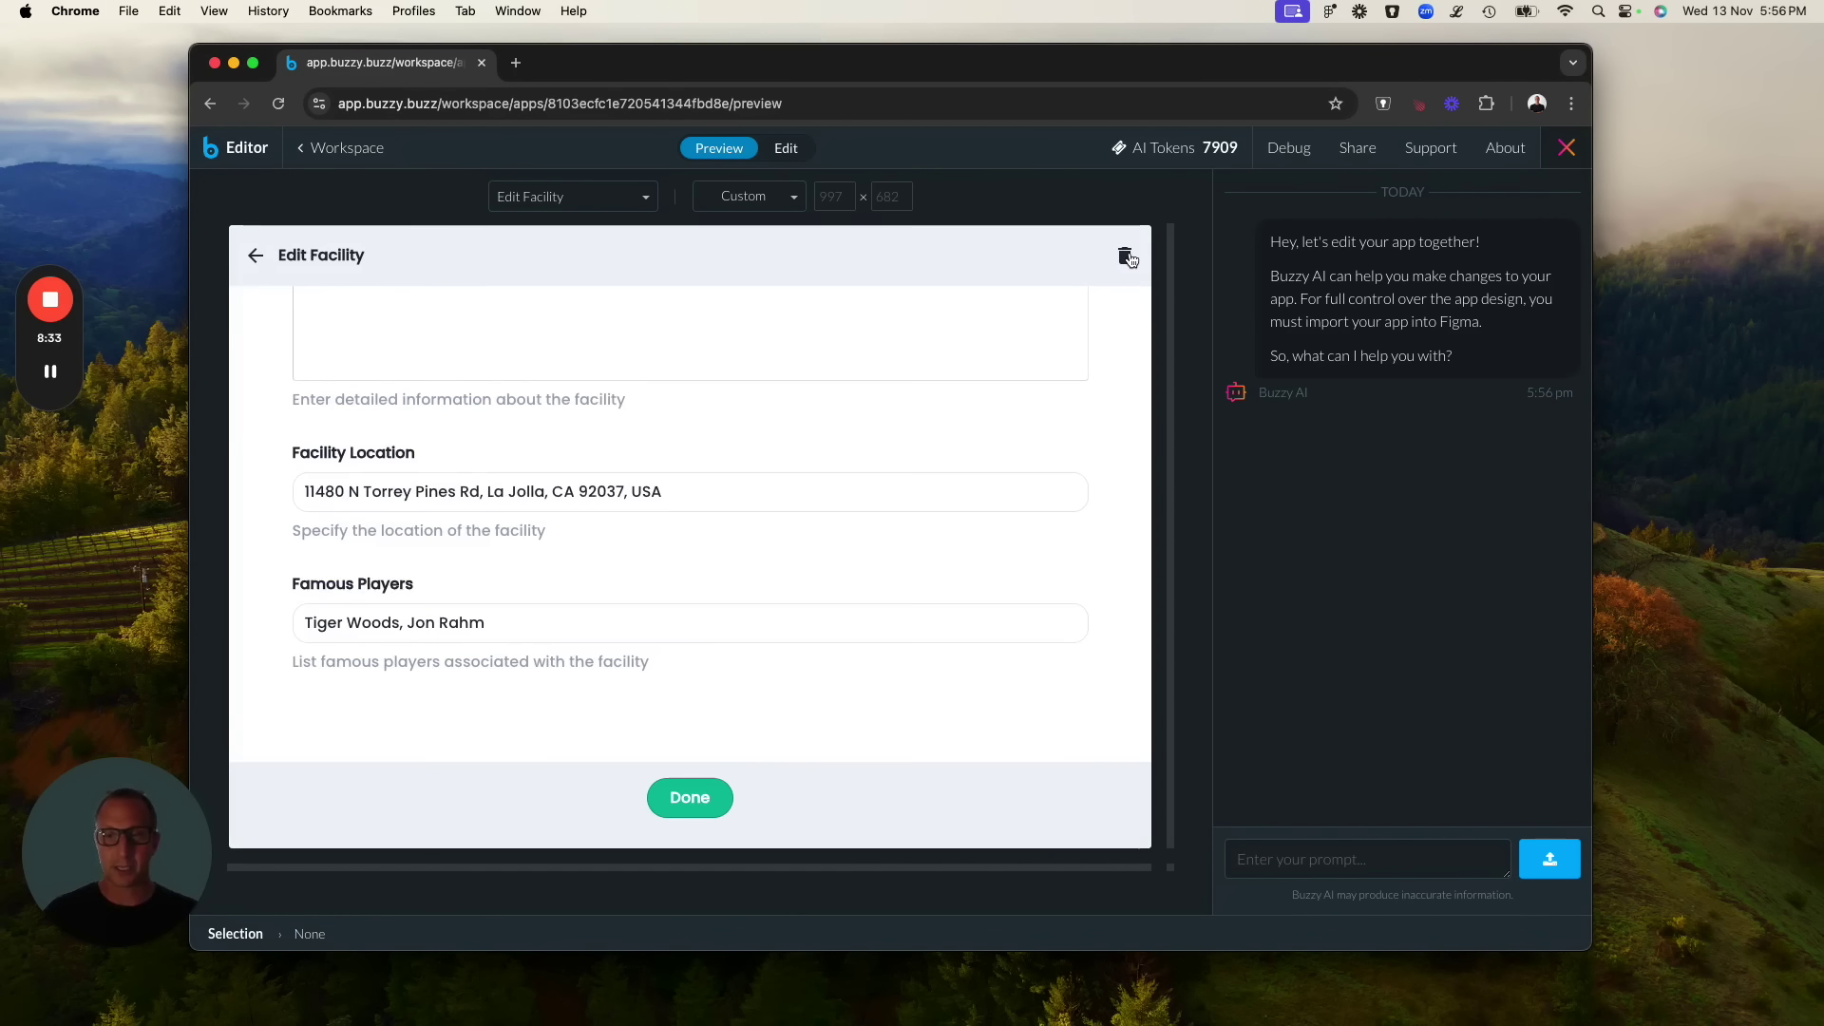
{"action": "left_click", "coordinate": [254, 258]}
{"action": "left_click", "coordinate": [255, 258]}
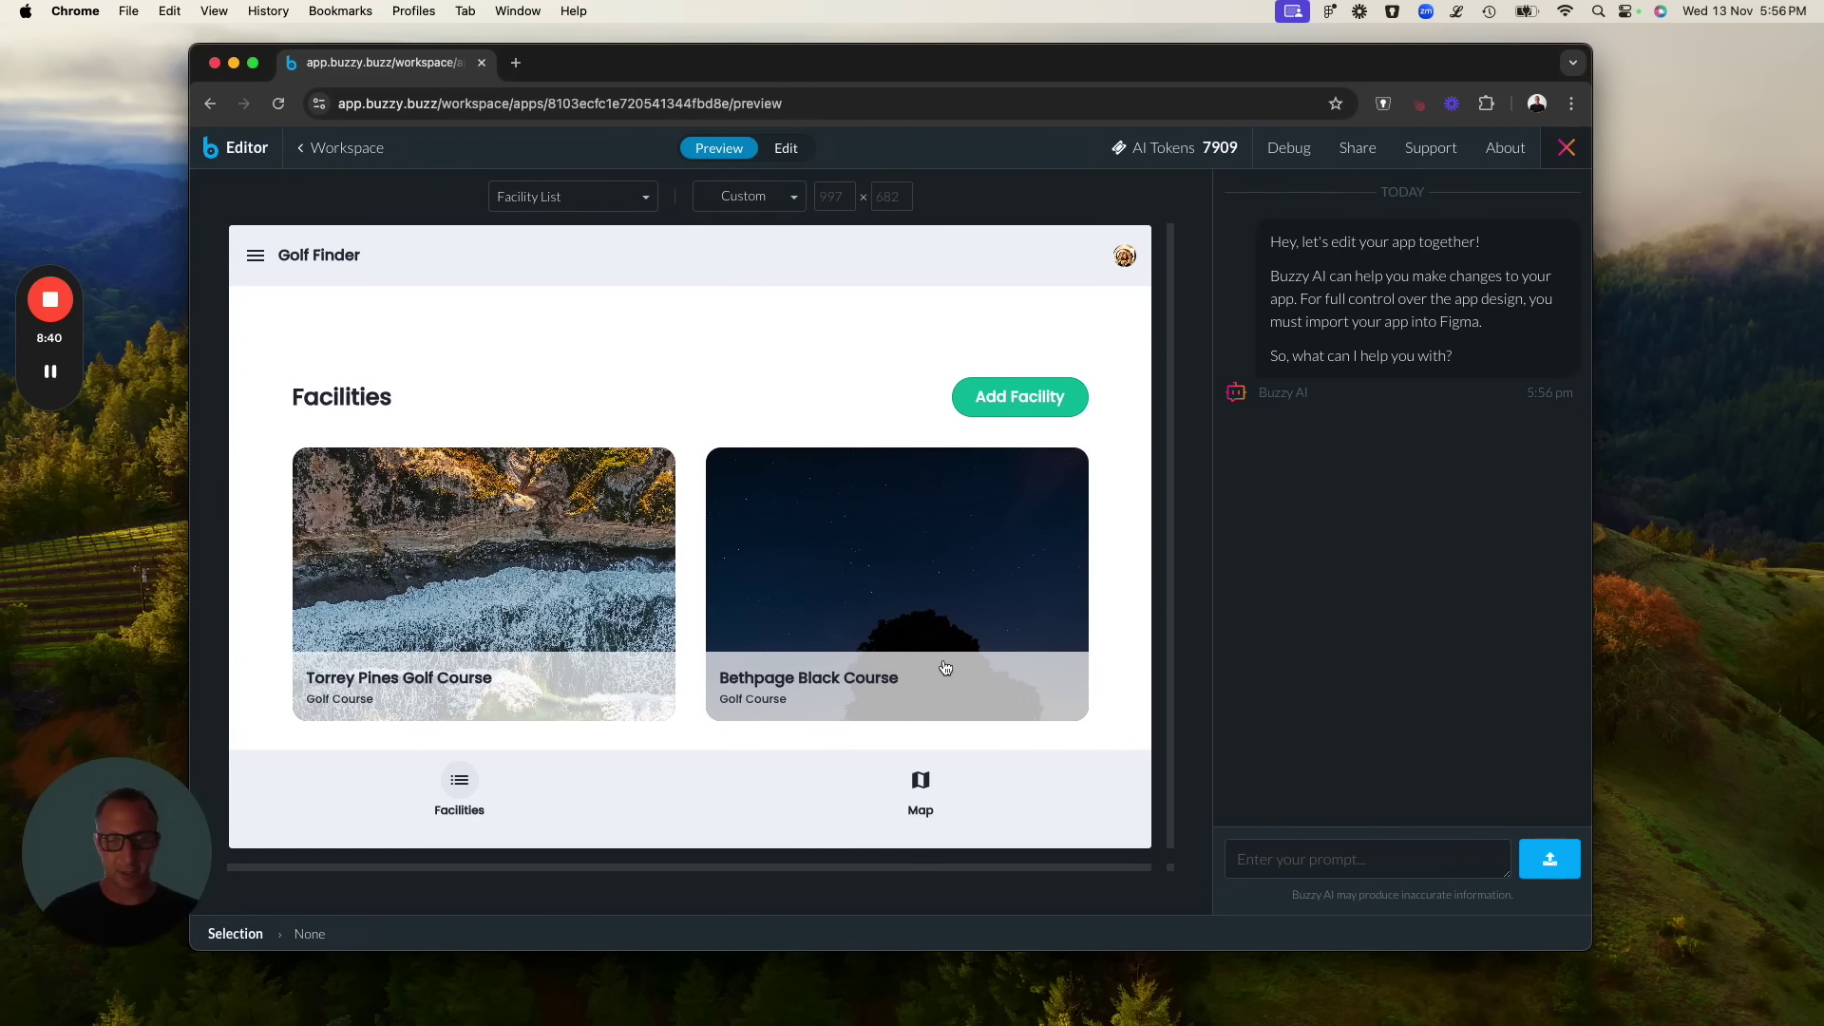
Ask Buzzy AI to add facilitySummary from the Map table above the facilities view on this screen, ensuring it's attached to the Map table.
{"action": "left_click", "coordinate": [1281, 861]}
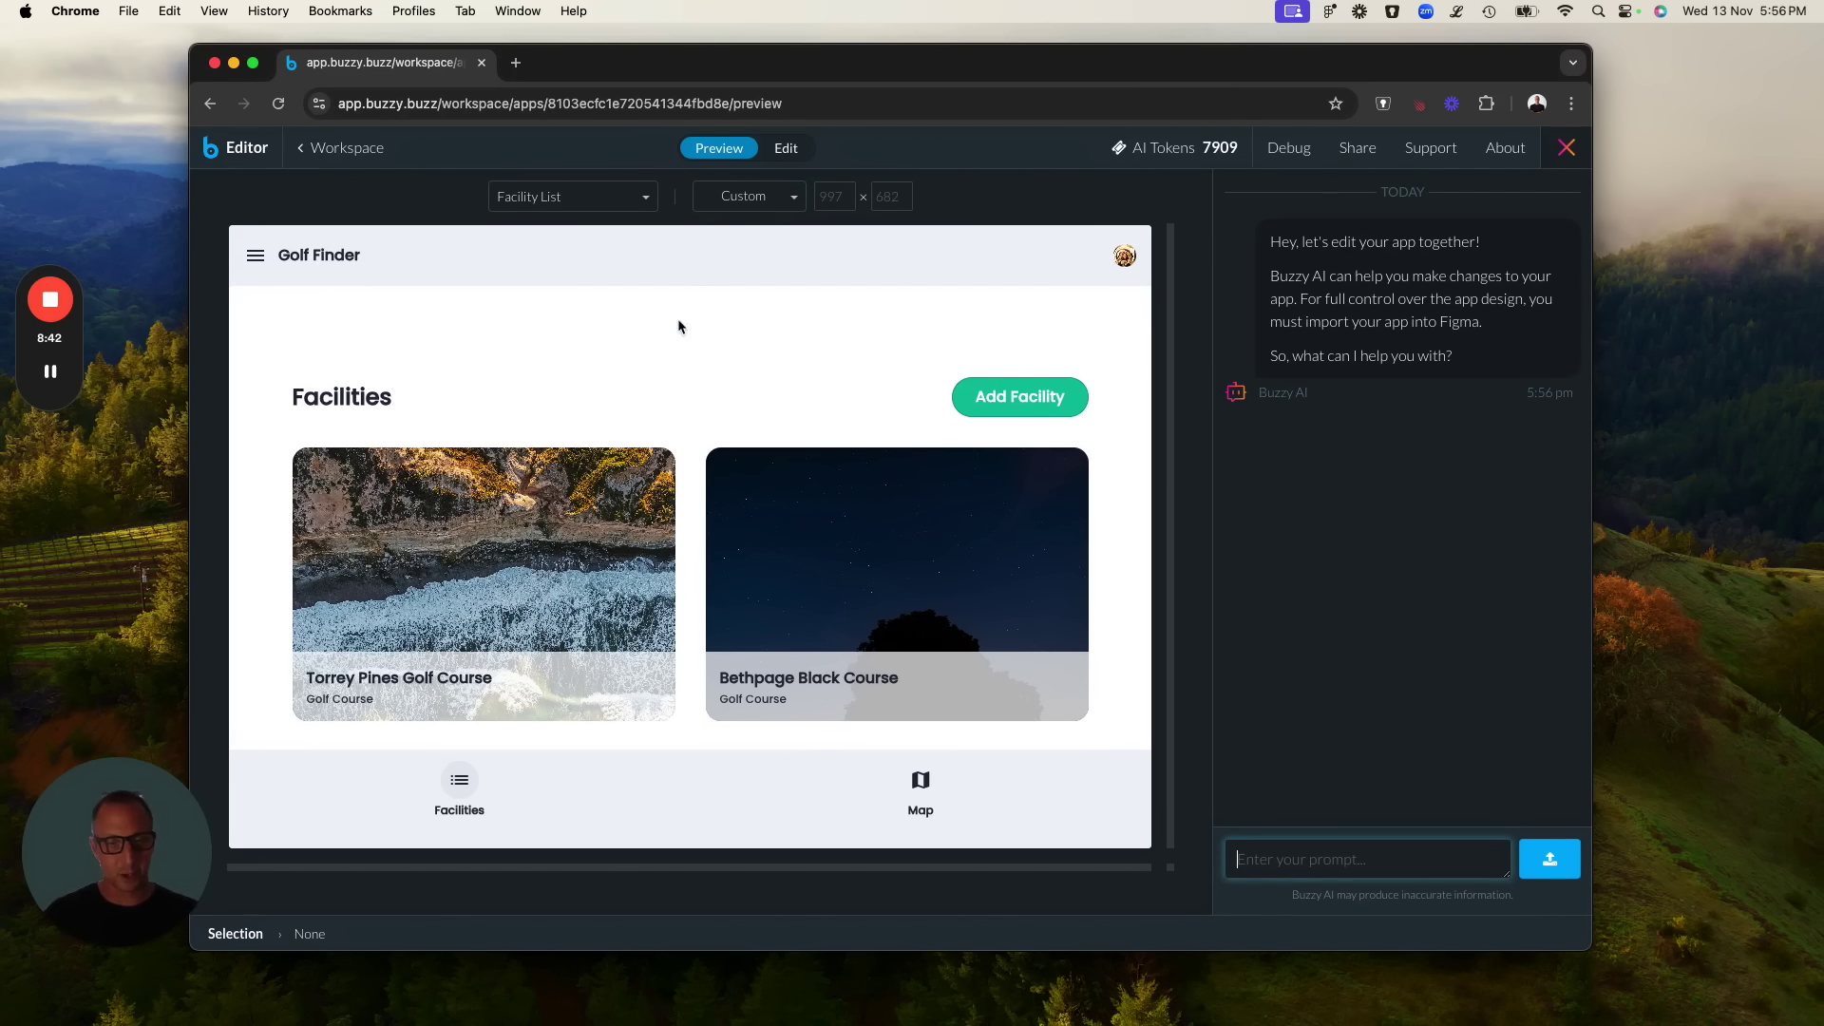
{"action": "type", "text": "add the facilitySummary from the Map table to this screen above the facilities view, ensure it's attached to the Map table"}
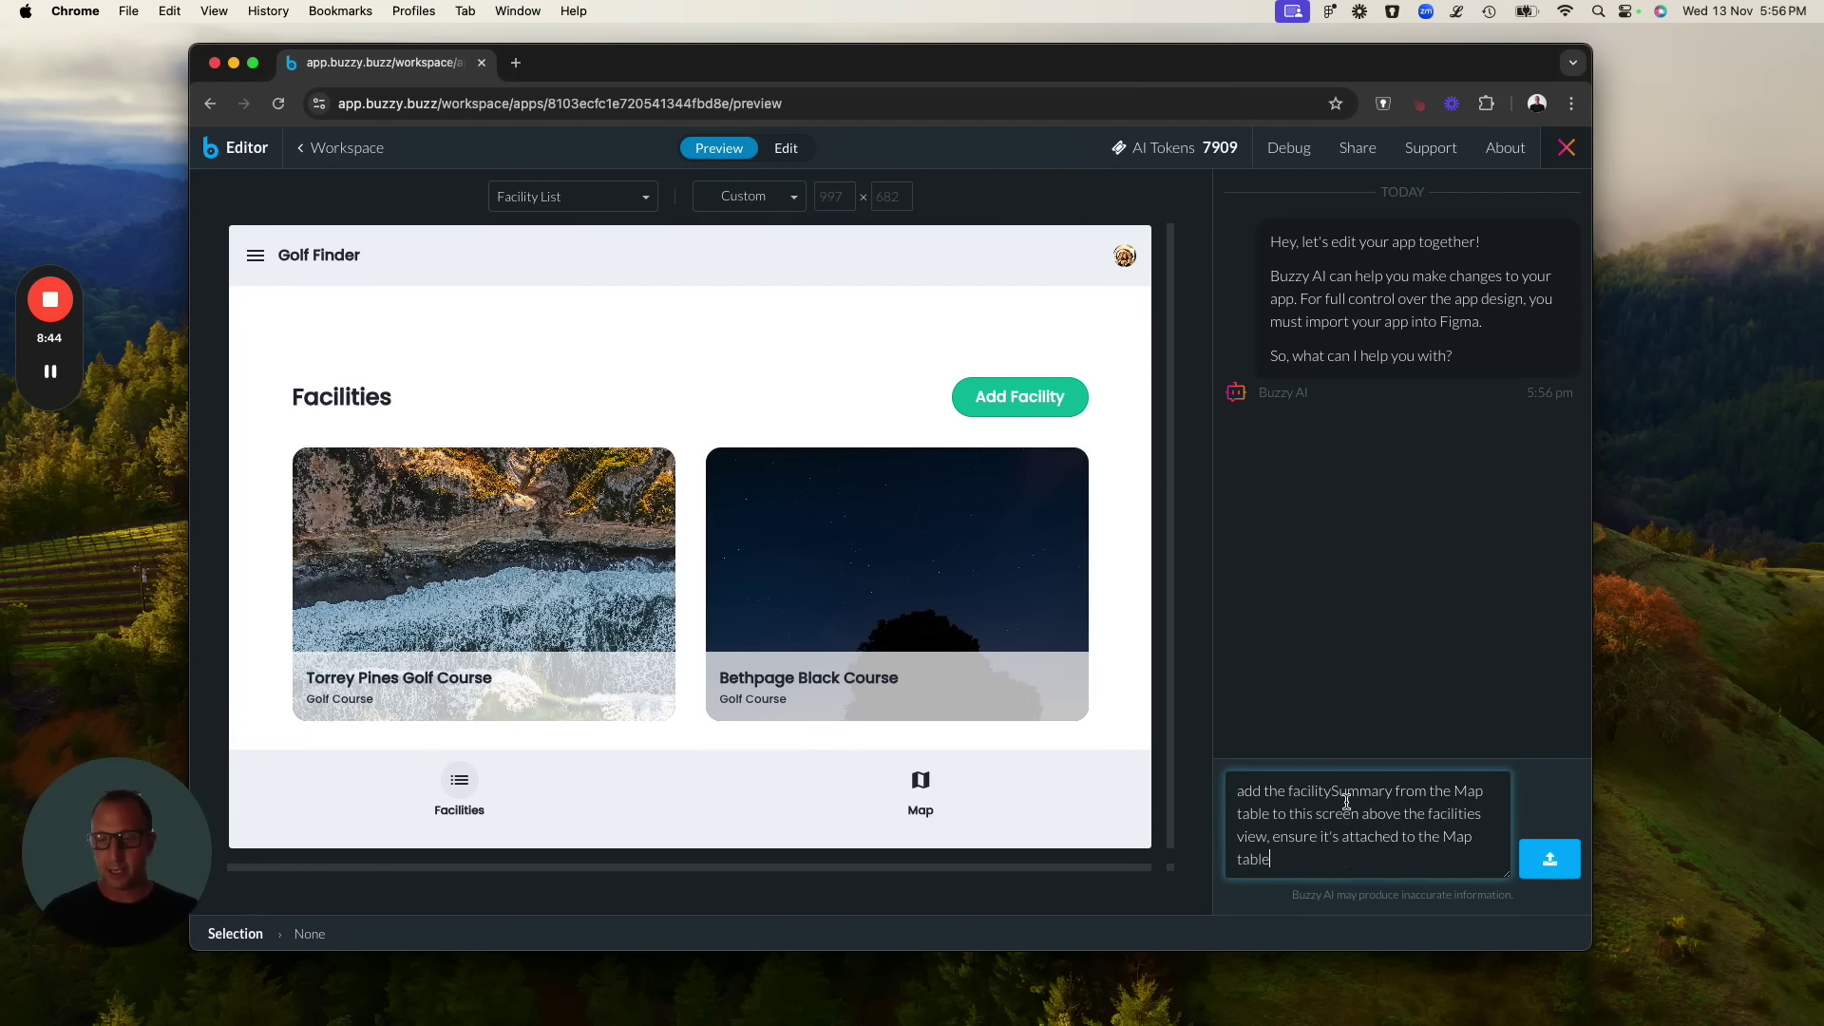
{"action": "left_click", "coordinate": [1551, 862]}
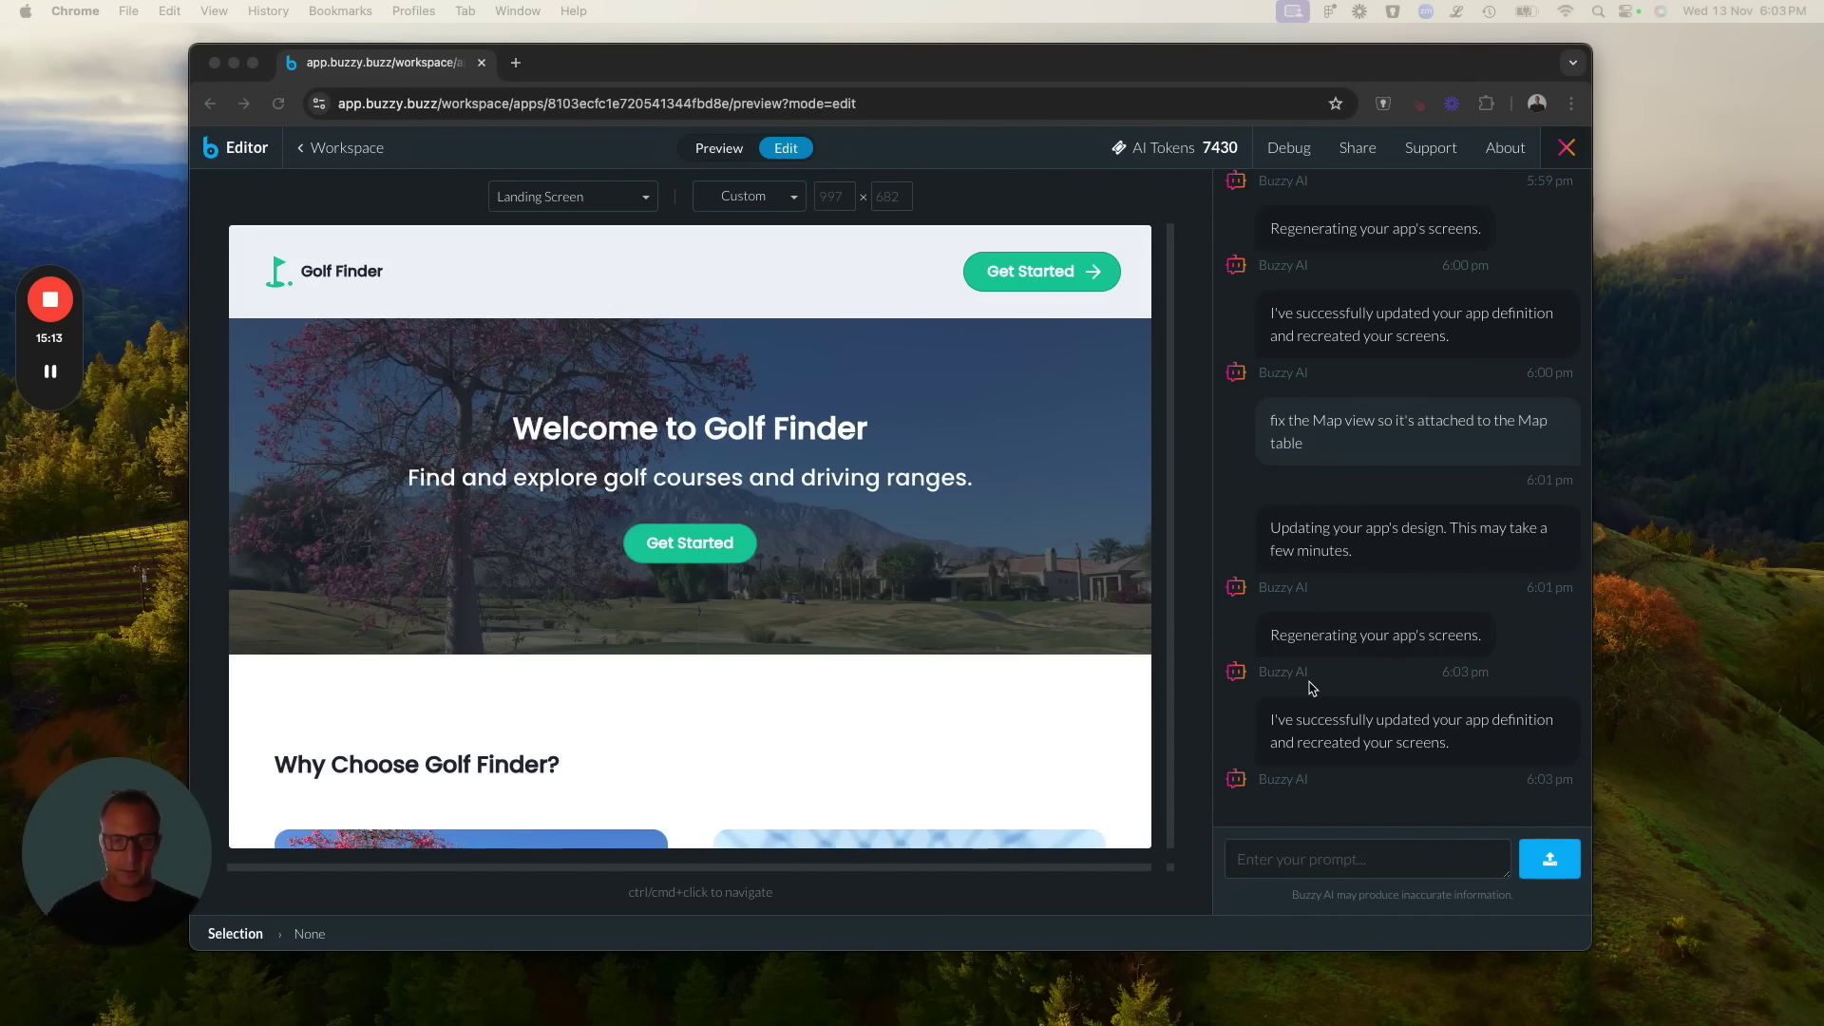
Preview the regenerated Facility List screen and select its summaryWidget field in edit mode.
{"action": "left_click", "coordinate": [727, 152]}
{"action": "left_click", "coordinate": [1040, 273]}
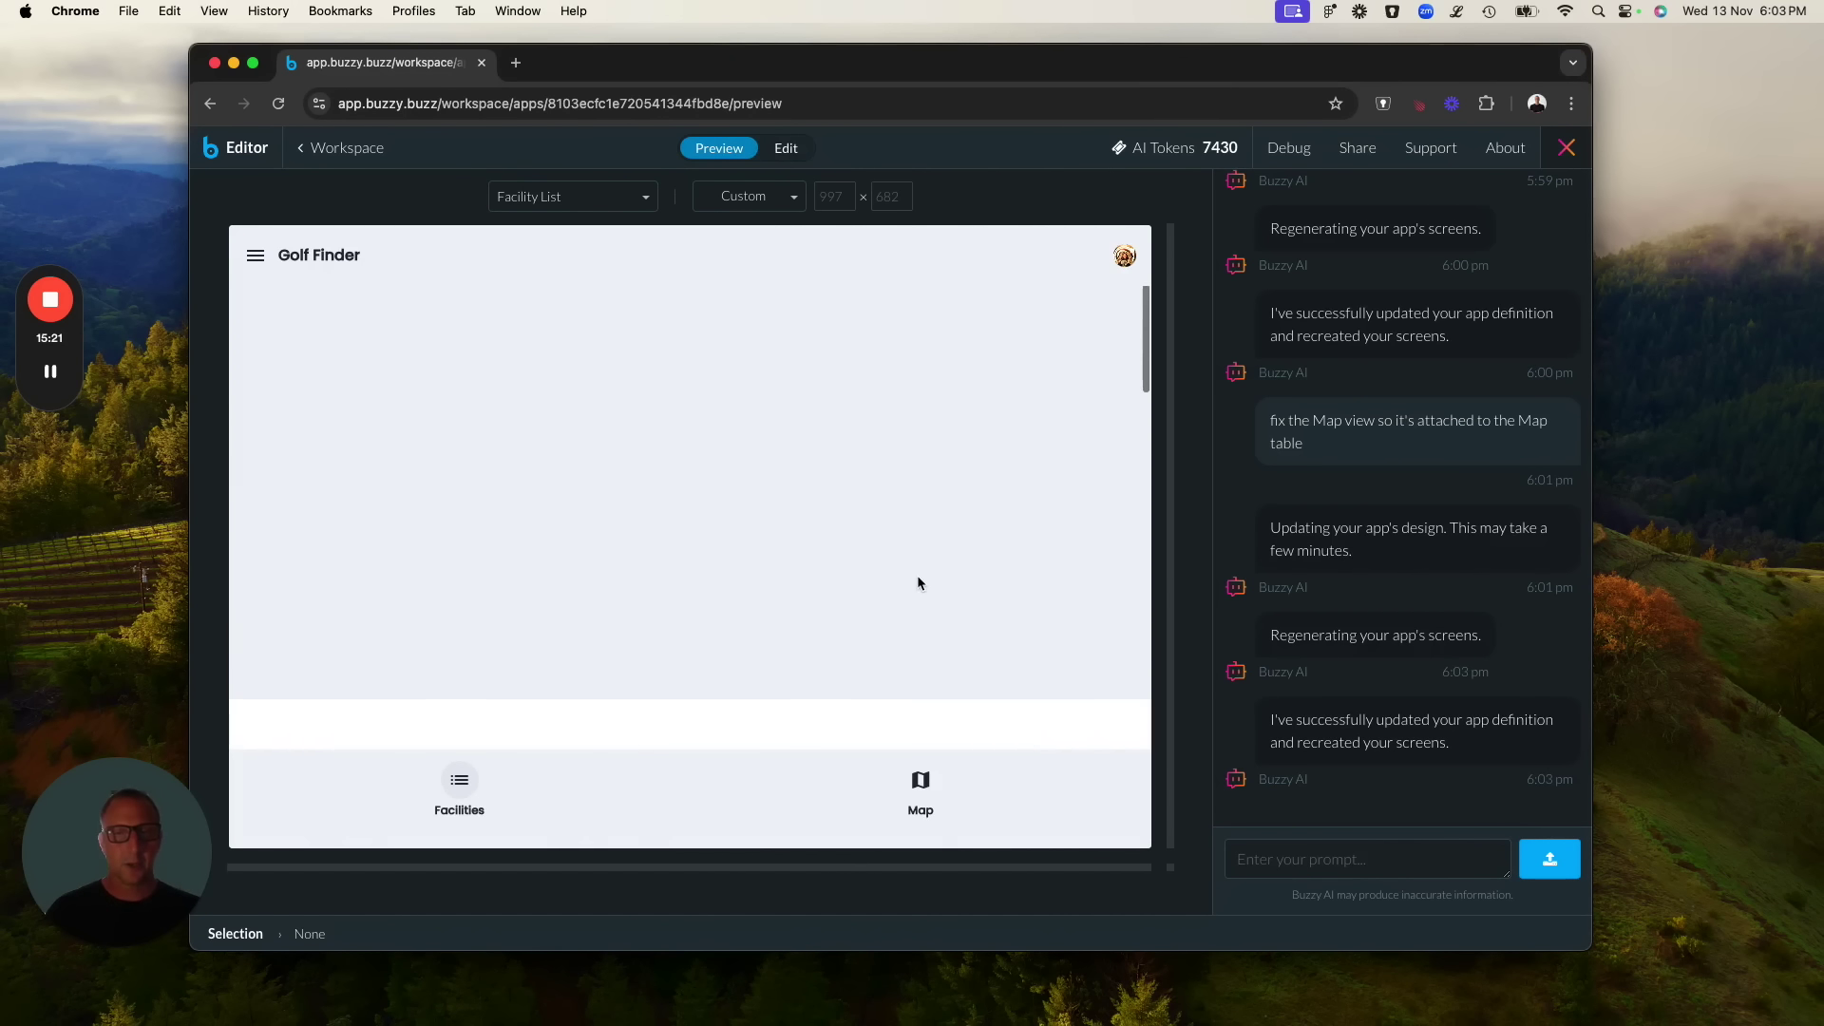
{"action": "left_click", "coordinate": [785, 148]}
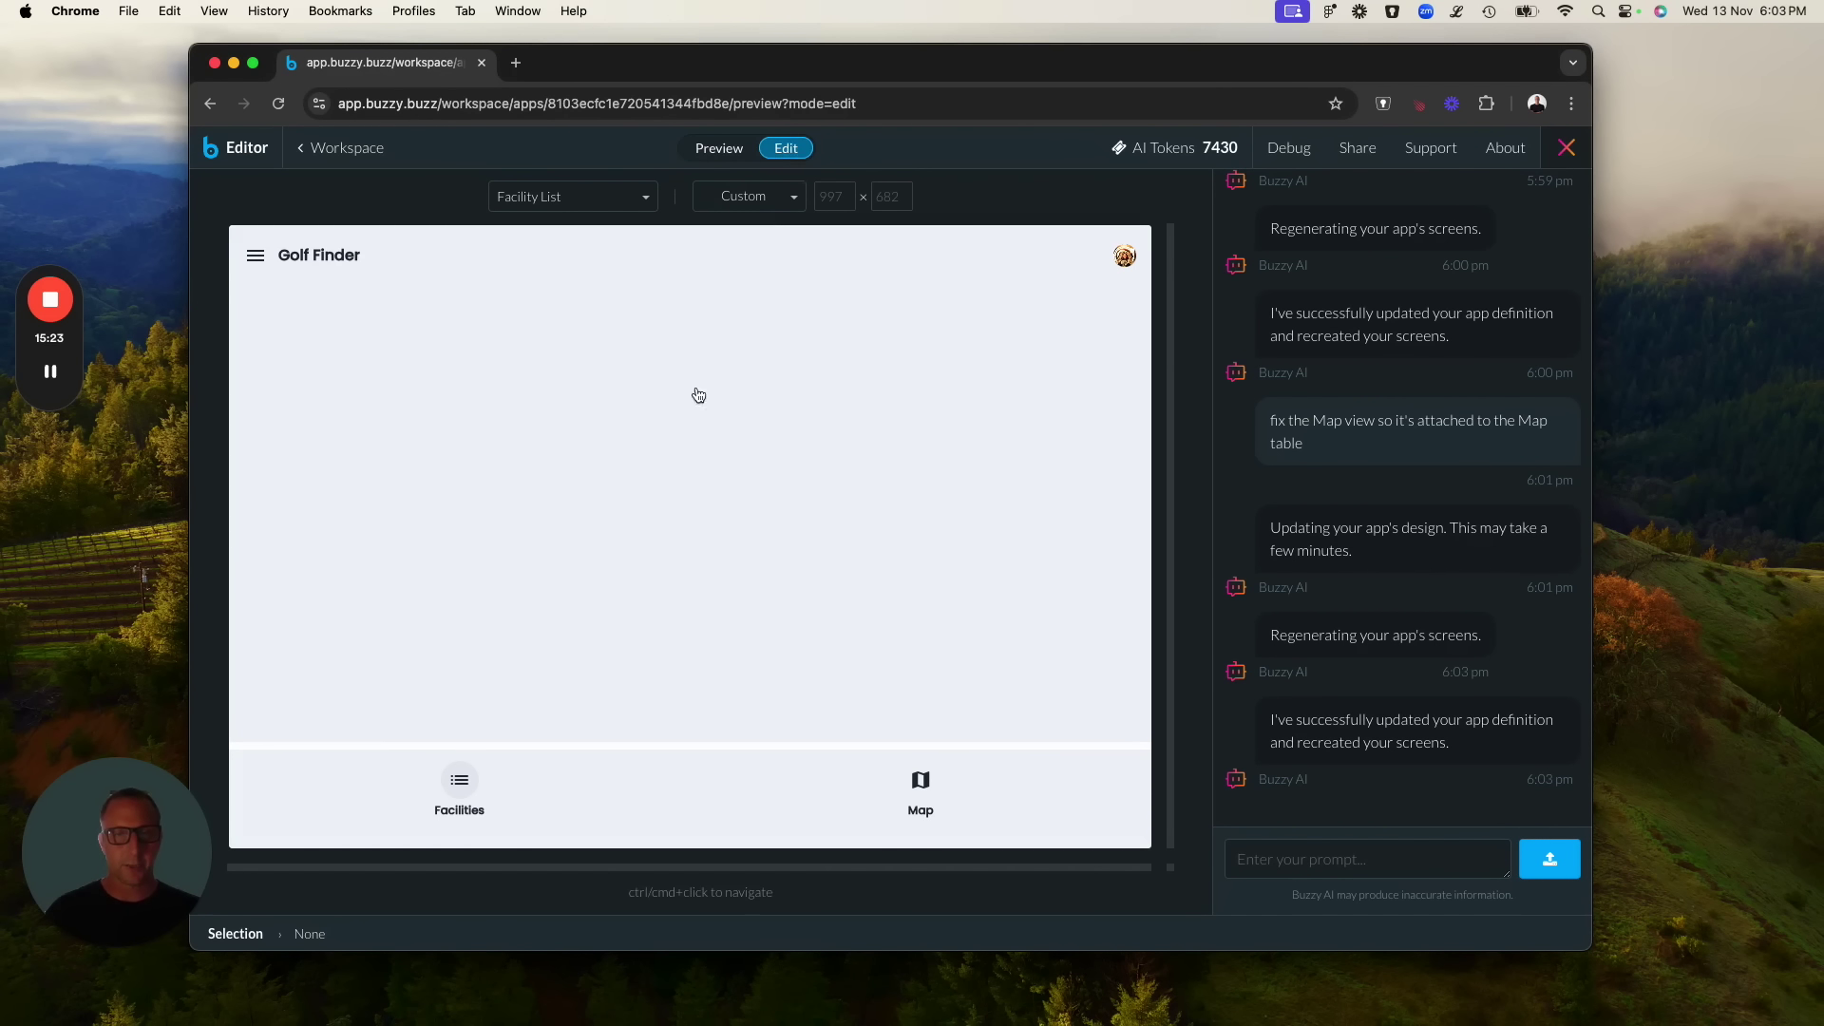
{"action": "left_click", "coordinate": [679, 491]}
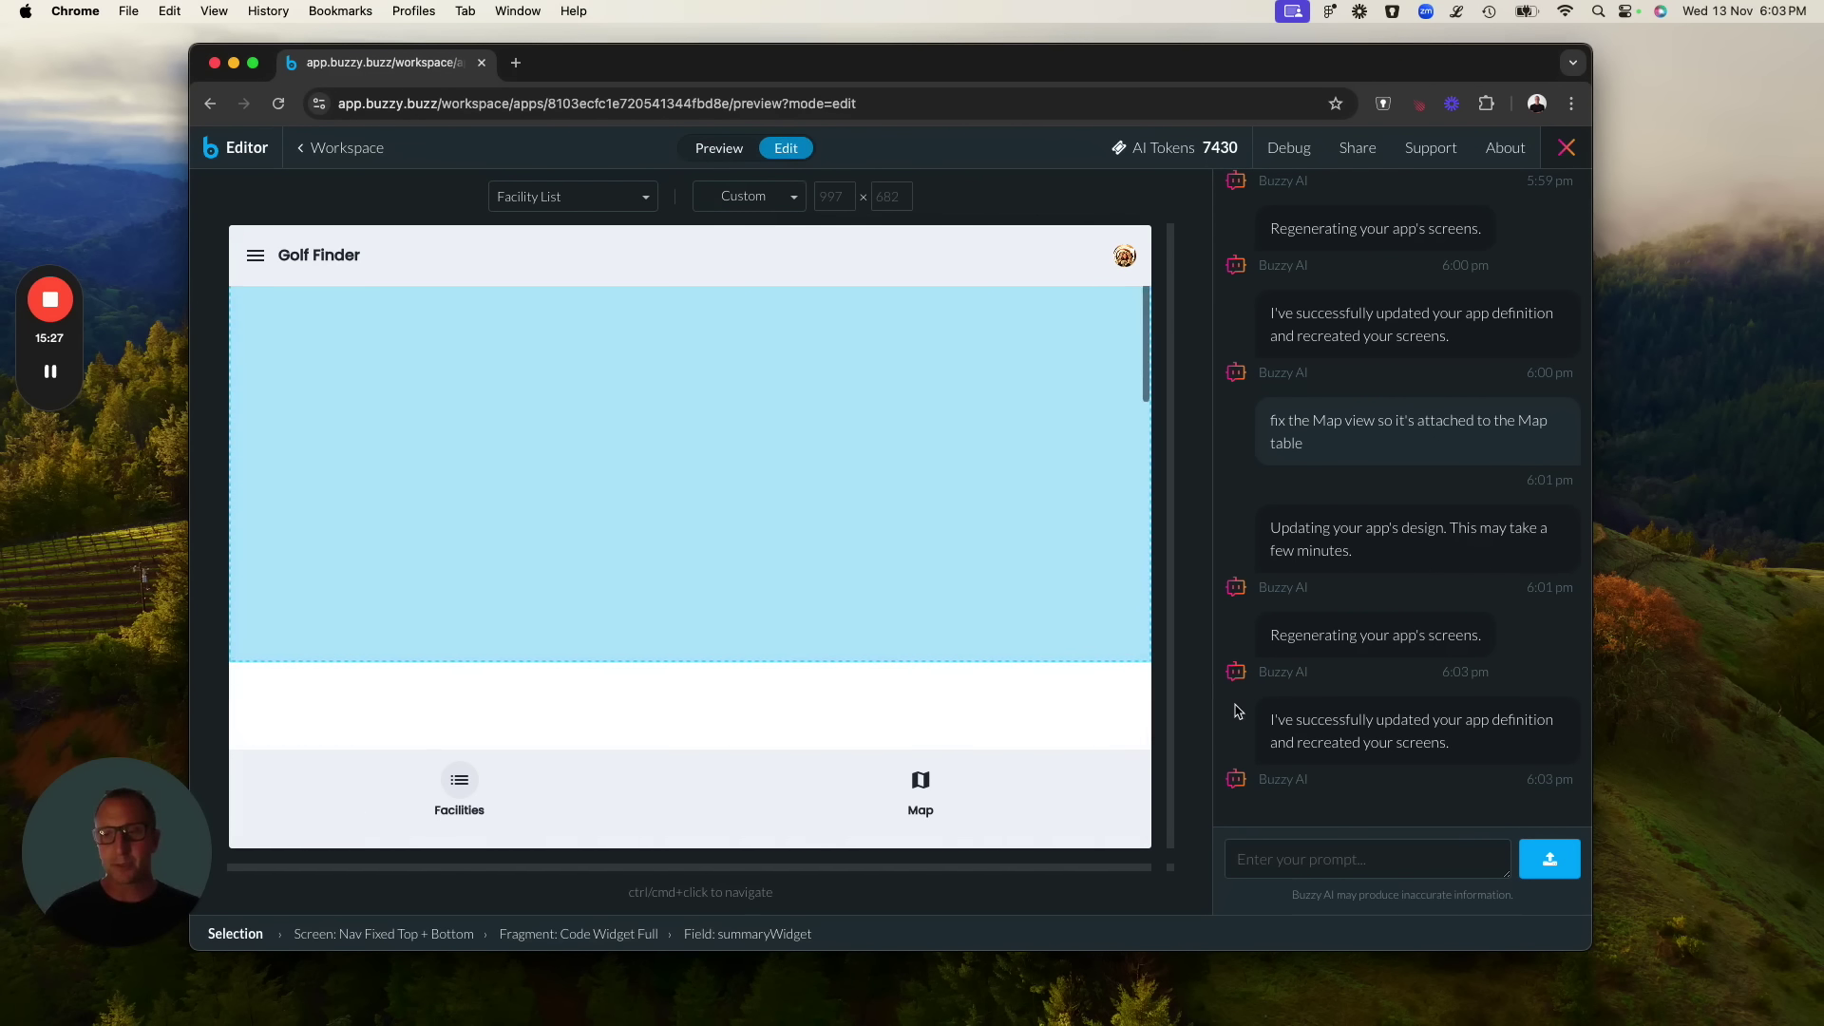
Prompt the AI to generate widget code mapping up to 50 facilities with labelled pins, popups linking to Facility Details, a zoomed-out initial view and automatic updates.
{"action": "left_click", "coordinate": [1407, 857]}
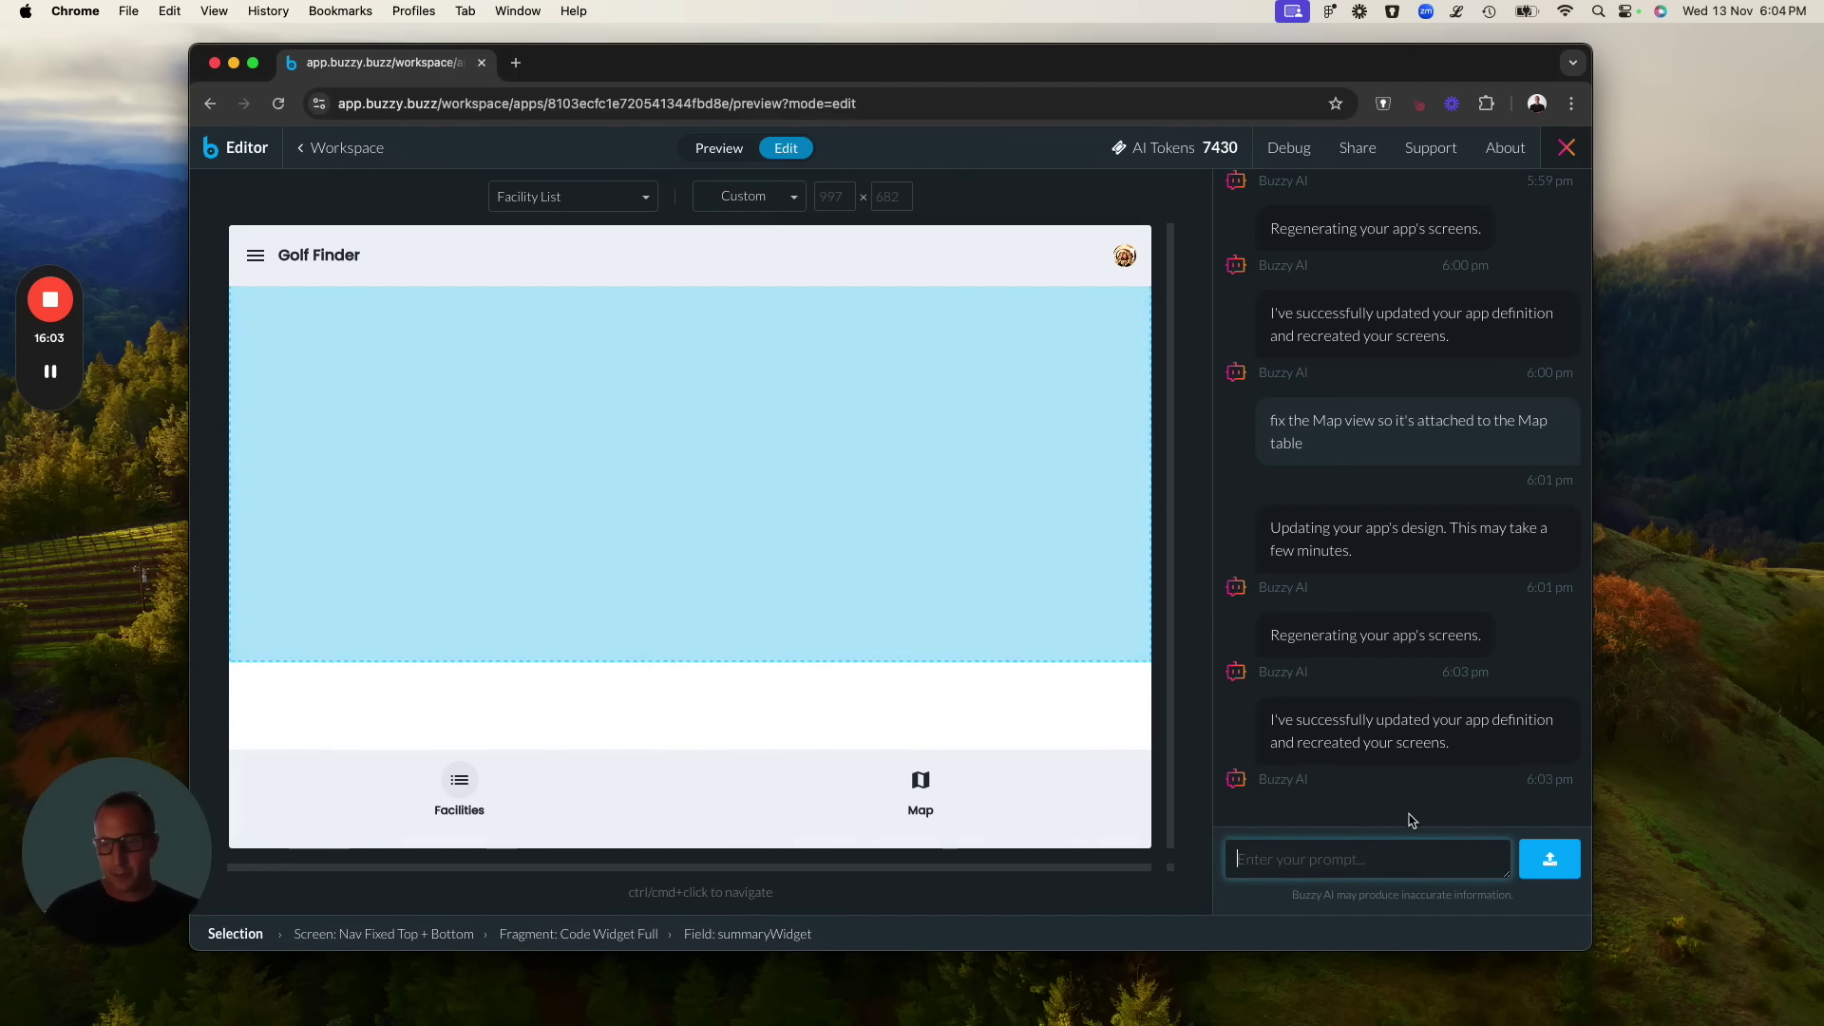
{"action": "key", "text": "super+v"}
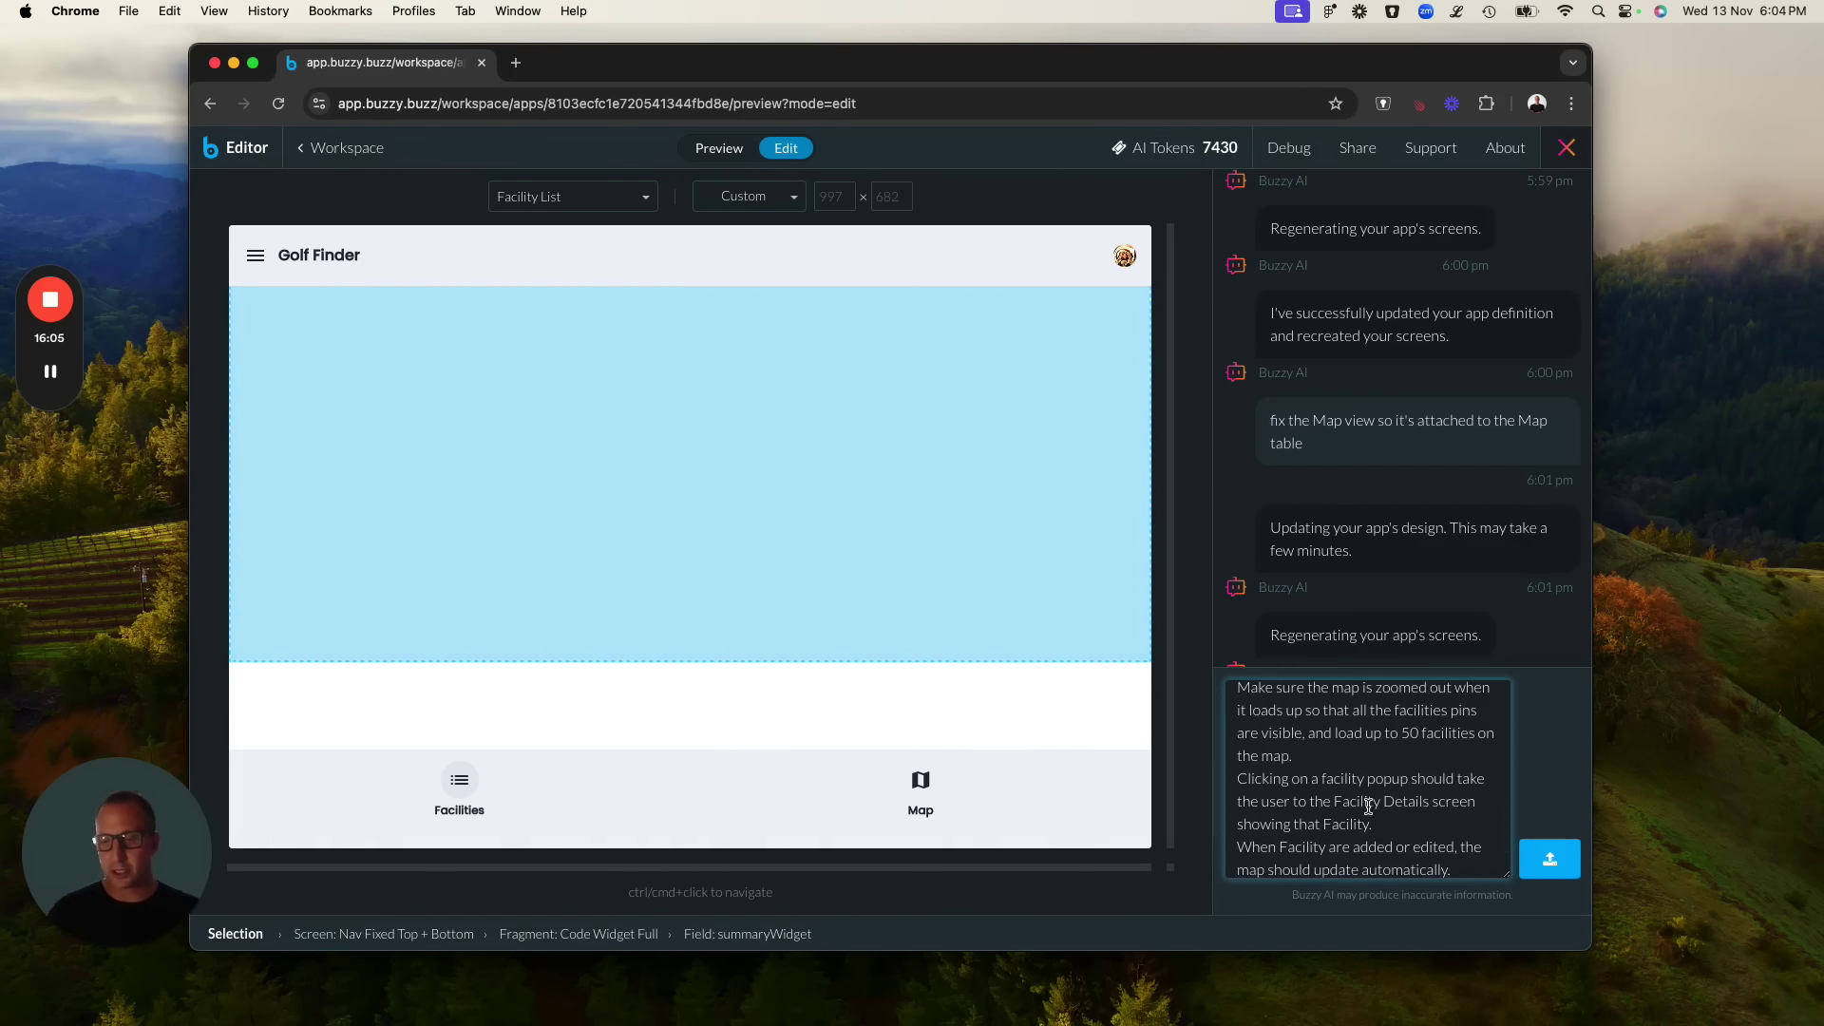
{"action": "scroll", "coordinate": [1365, 826], "scroll_direction": "up", "scroll_amount": 5}
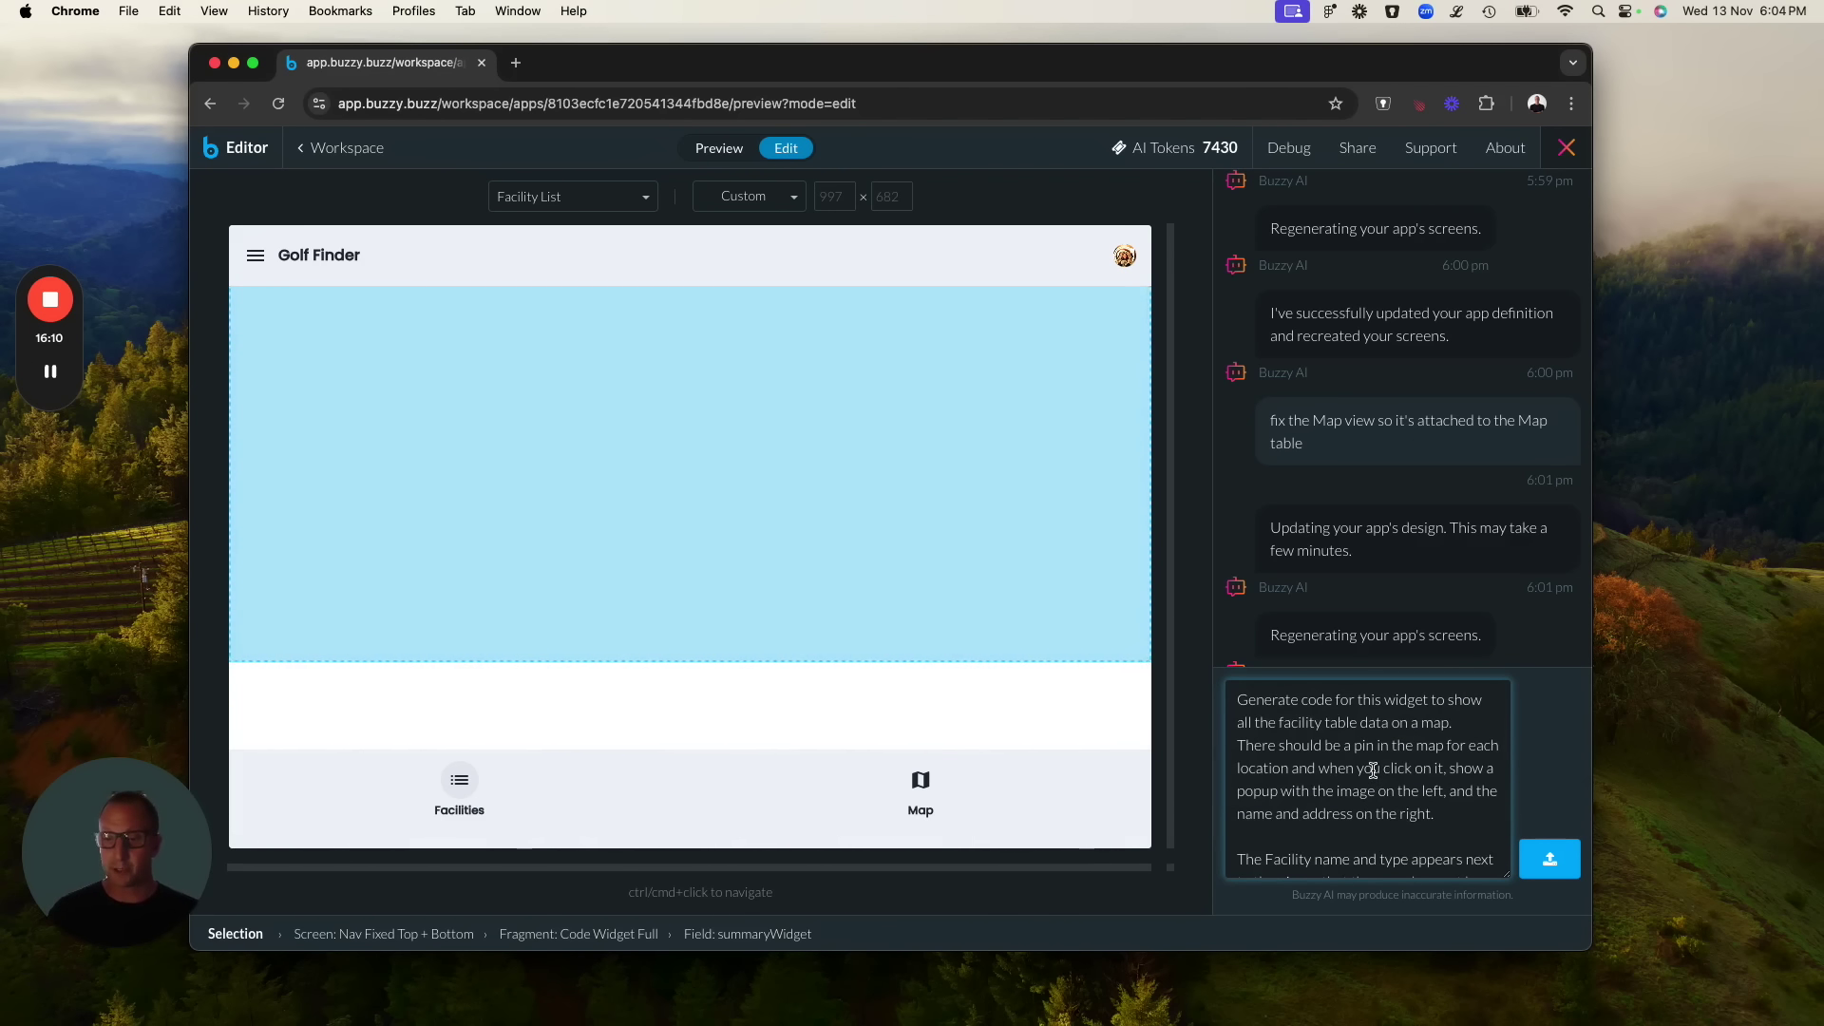
{"action": "scroll", "coordinate": [1372, 771], "scroll_direction": "down", "scroll_amount": 2}
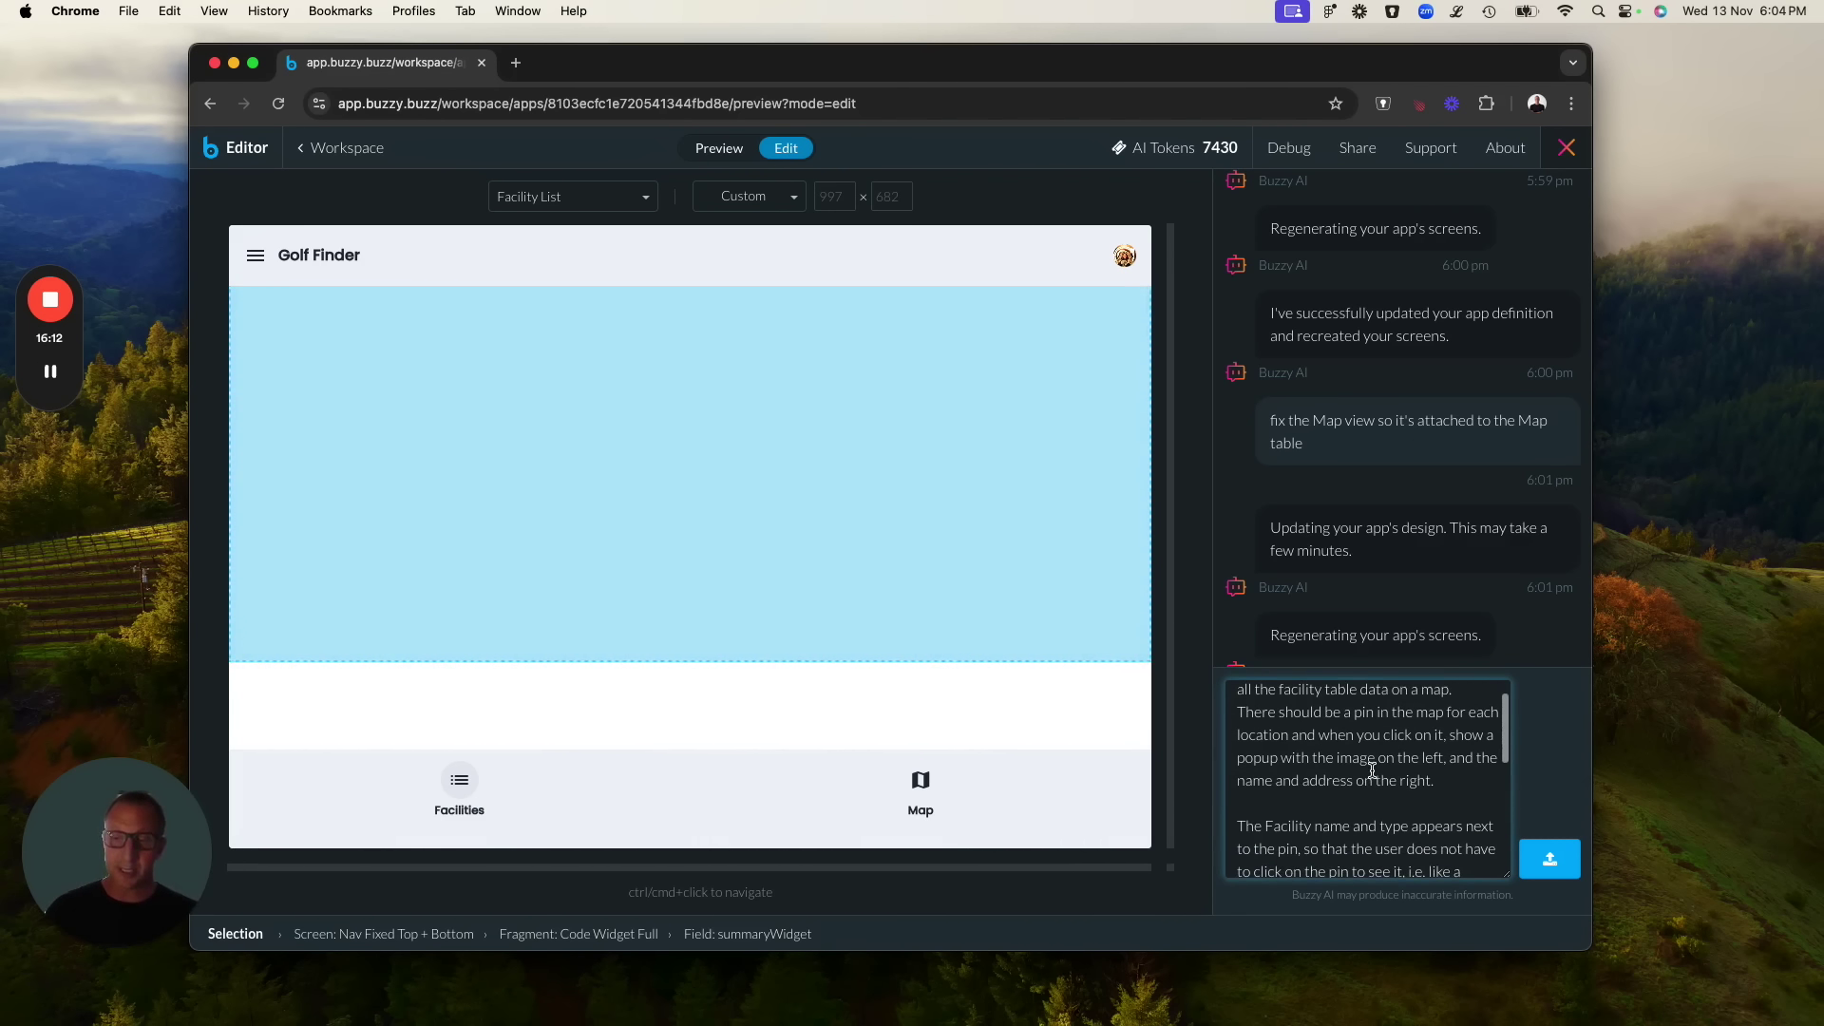
{"action": "scroll", "coordinate": [1372, 770], "scroll_direction": "down", "scroll_amount": 1}
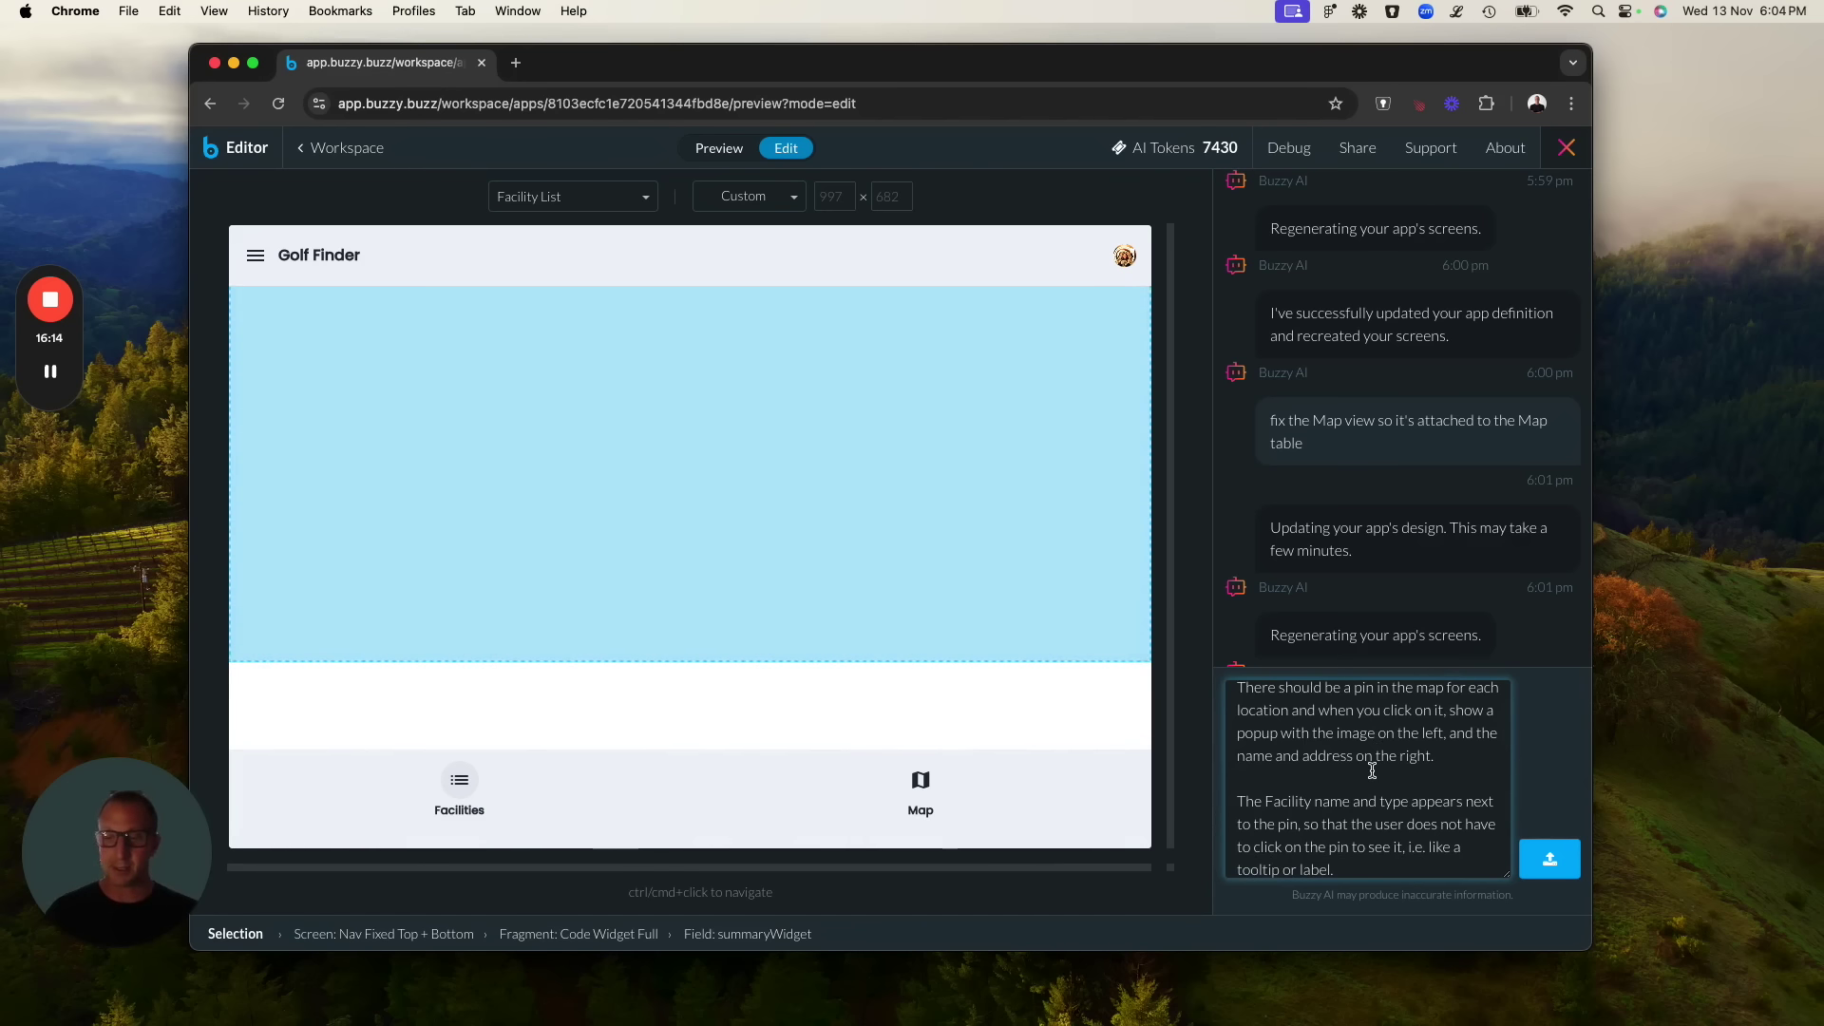
{"action": "scroll", "coordinate": [1371, 771], "scroll_direction": "down", "scroll_amount": 5}
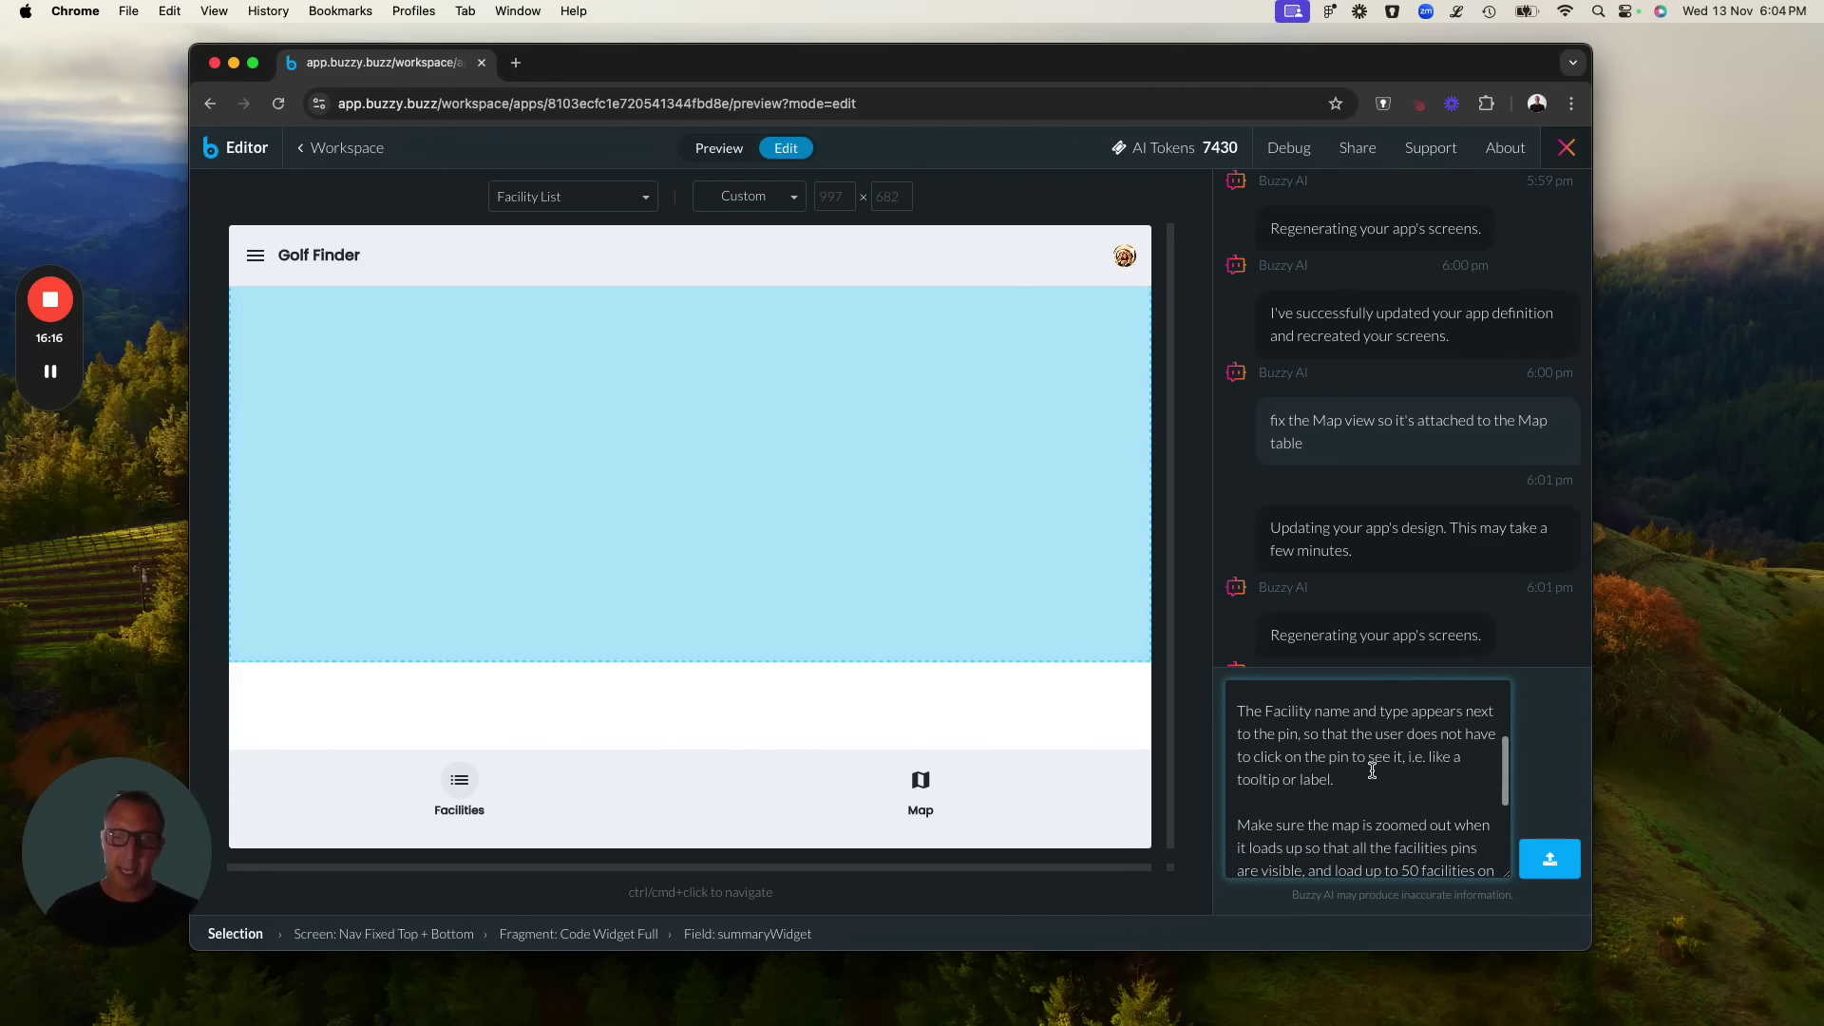
{"action": "scroll", "coordinate": [1372, 770], "scroll_direction": "down", "scroll_amount": 2}
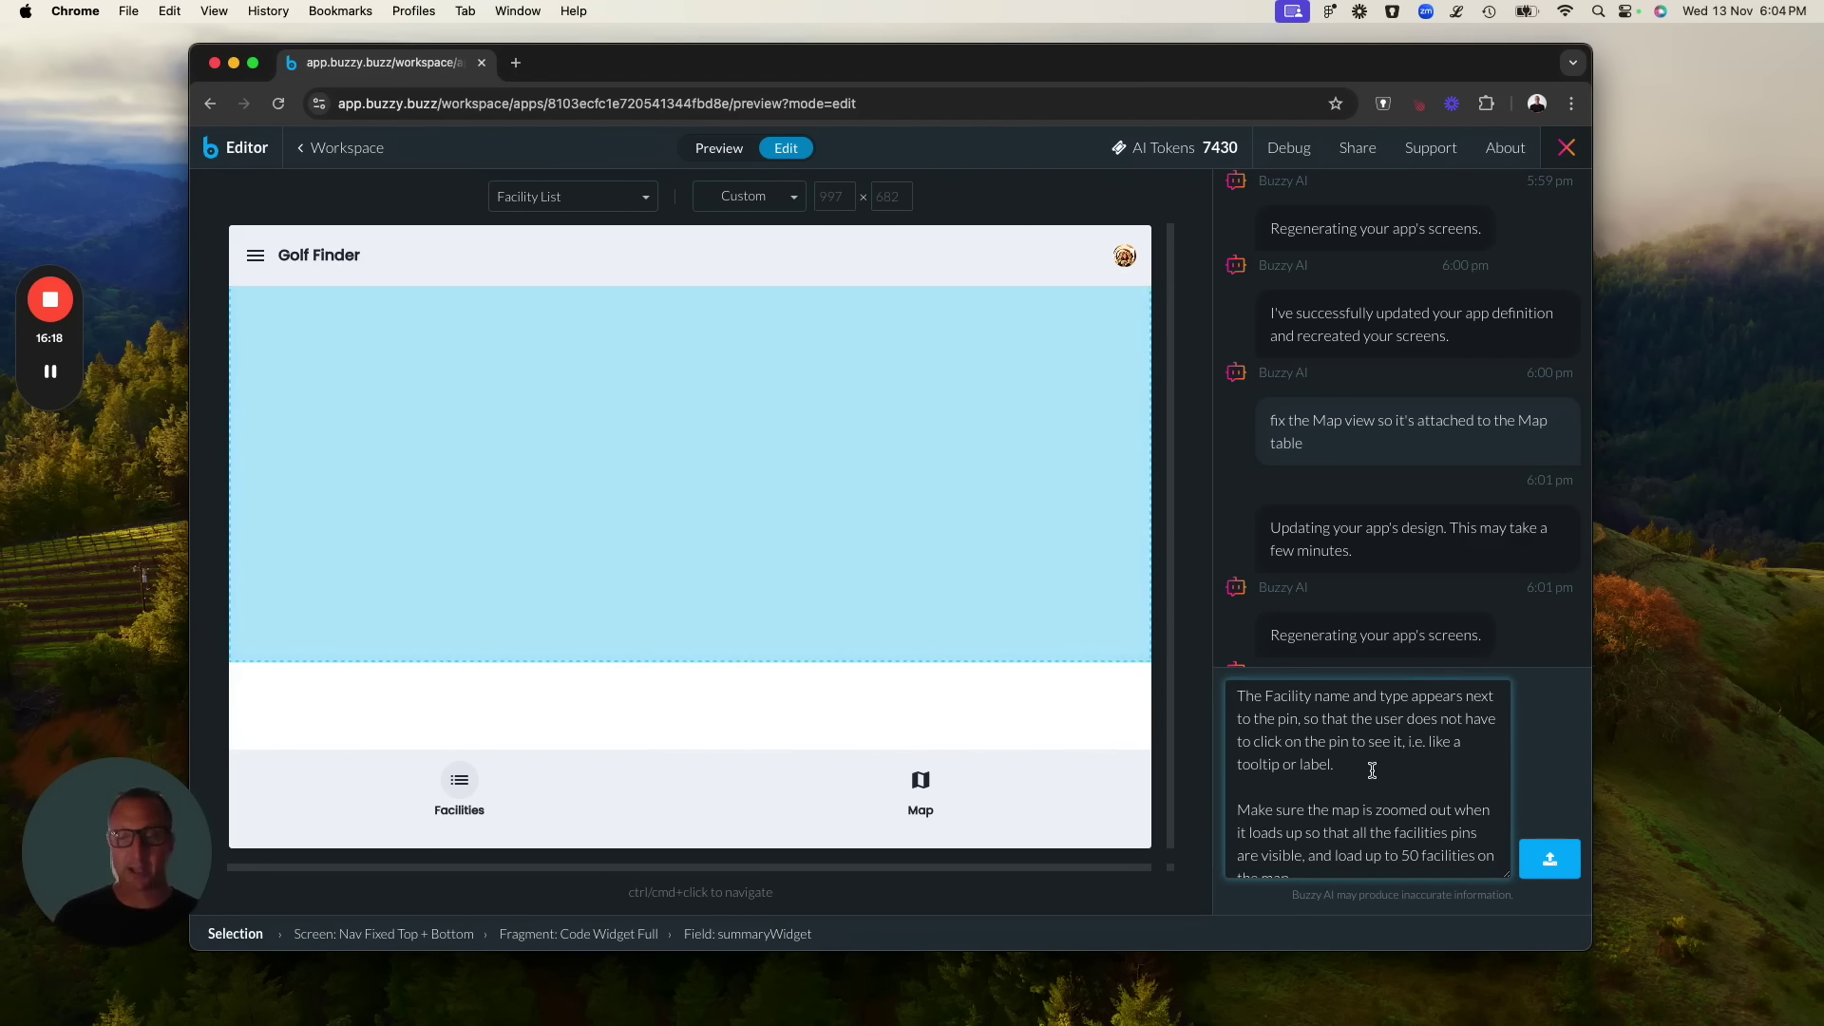
{"action": "scroll", "coordinate": [1372, 771], "scroll_direction": "down", "scroll_amount": 5}
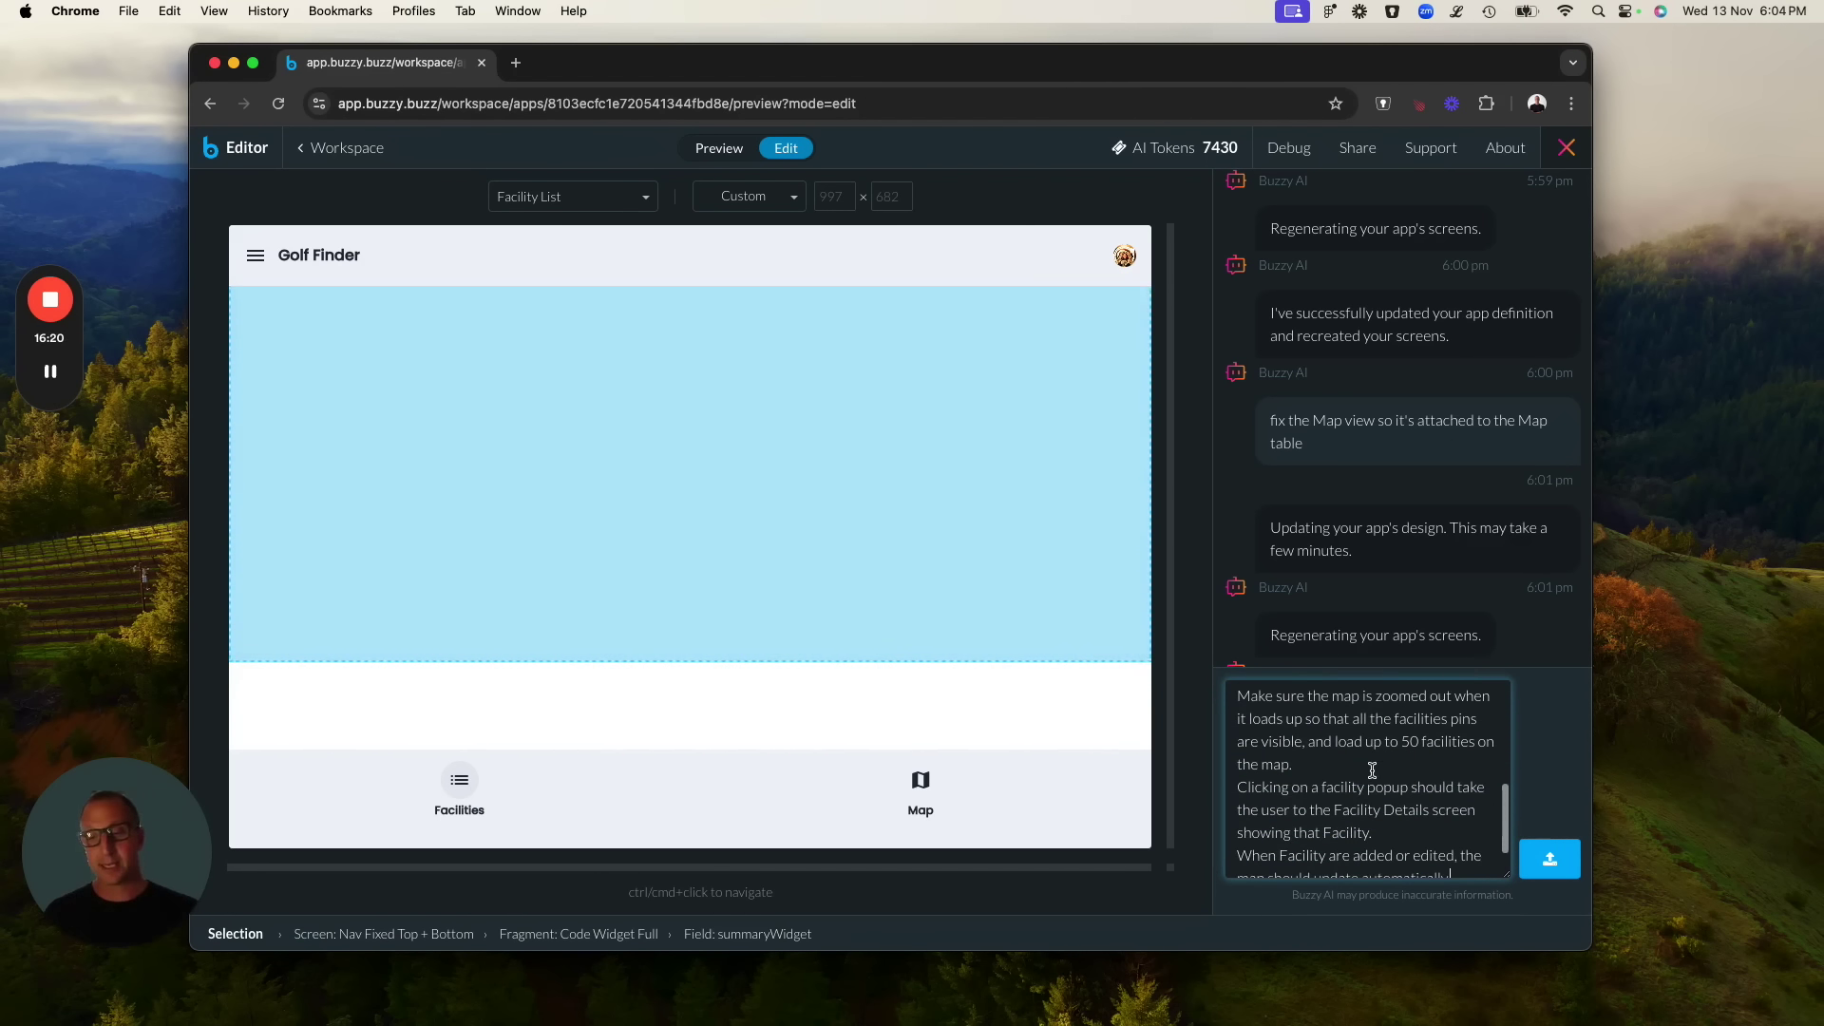
{"action": "left_click", "coordinate": [1553, 865]}
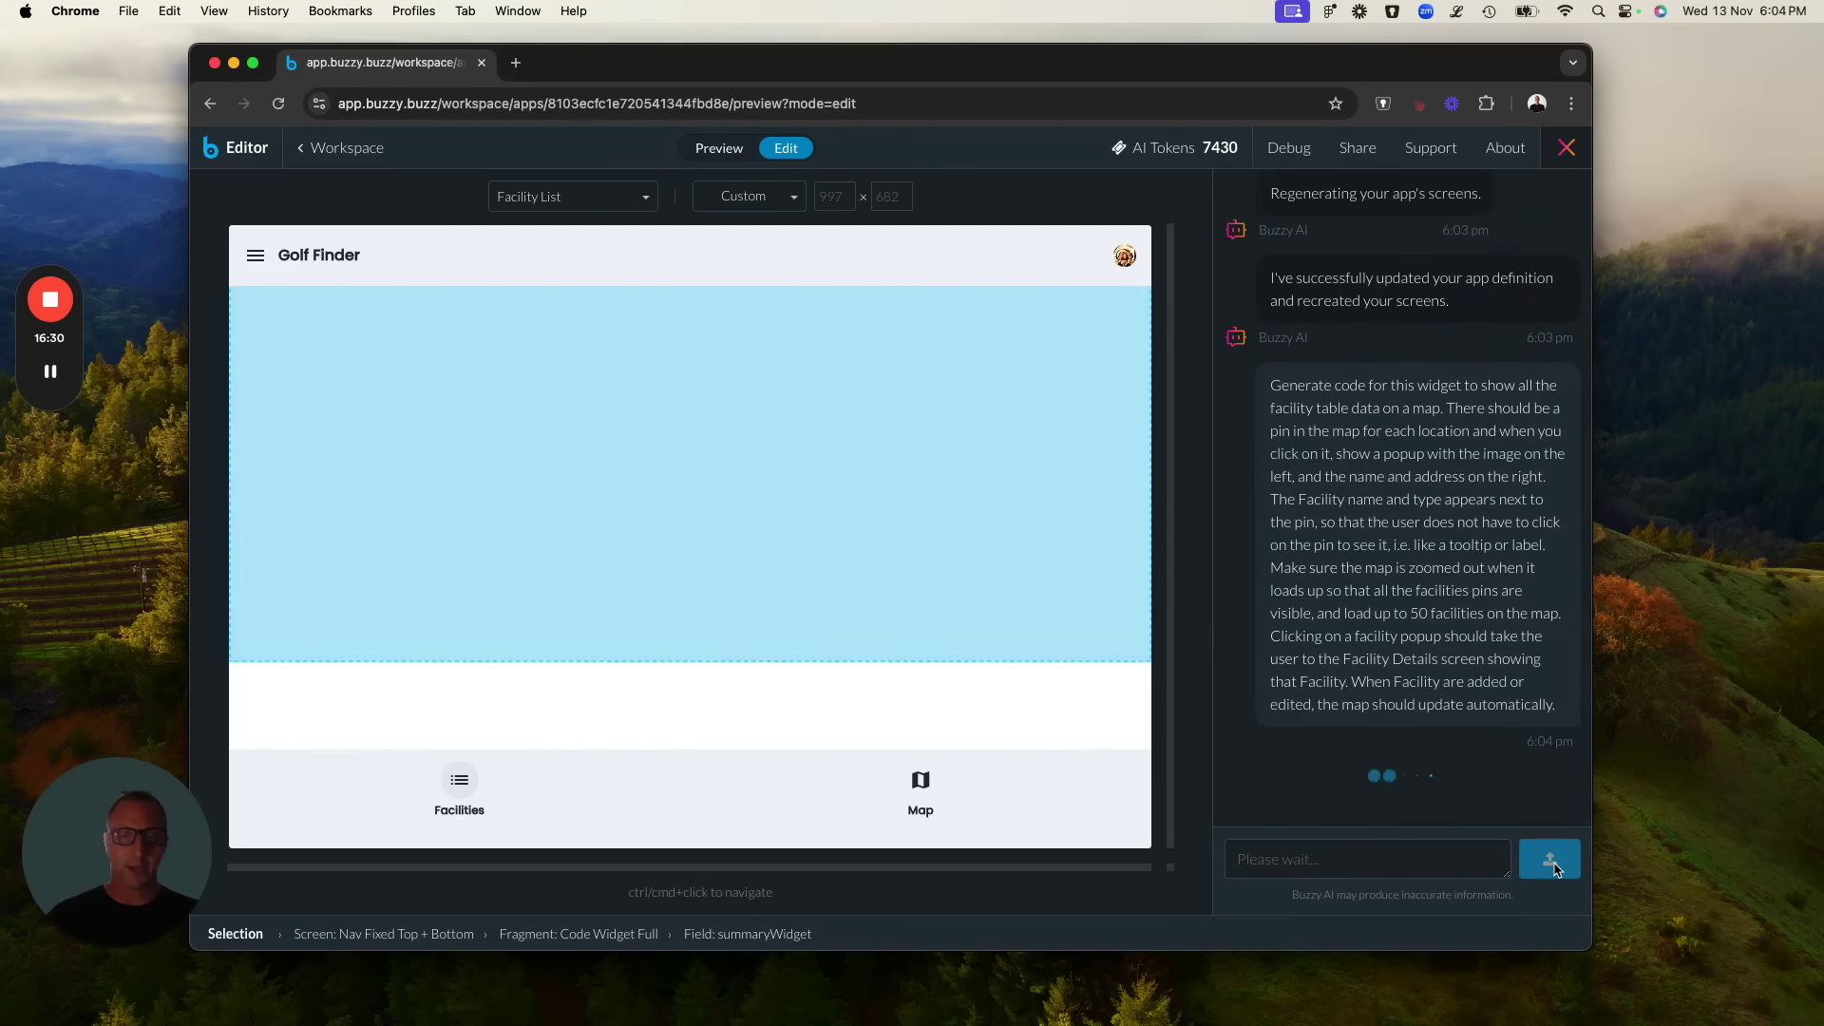
Approve regenerating parts of the application for the widget code and open the Facility List map in preview.
{"action": "left_click", "coordinate": [1298, 753]}
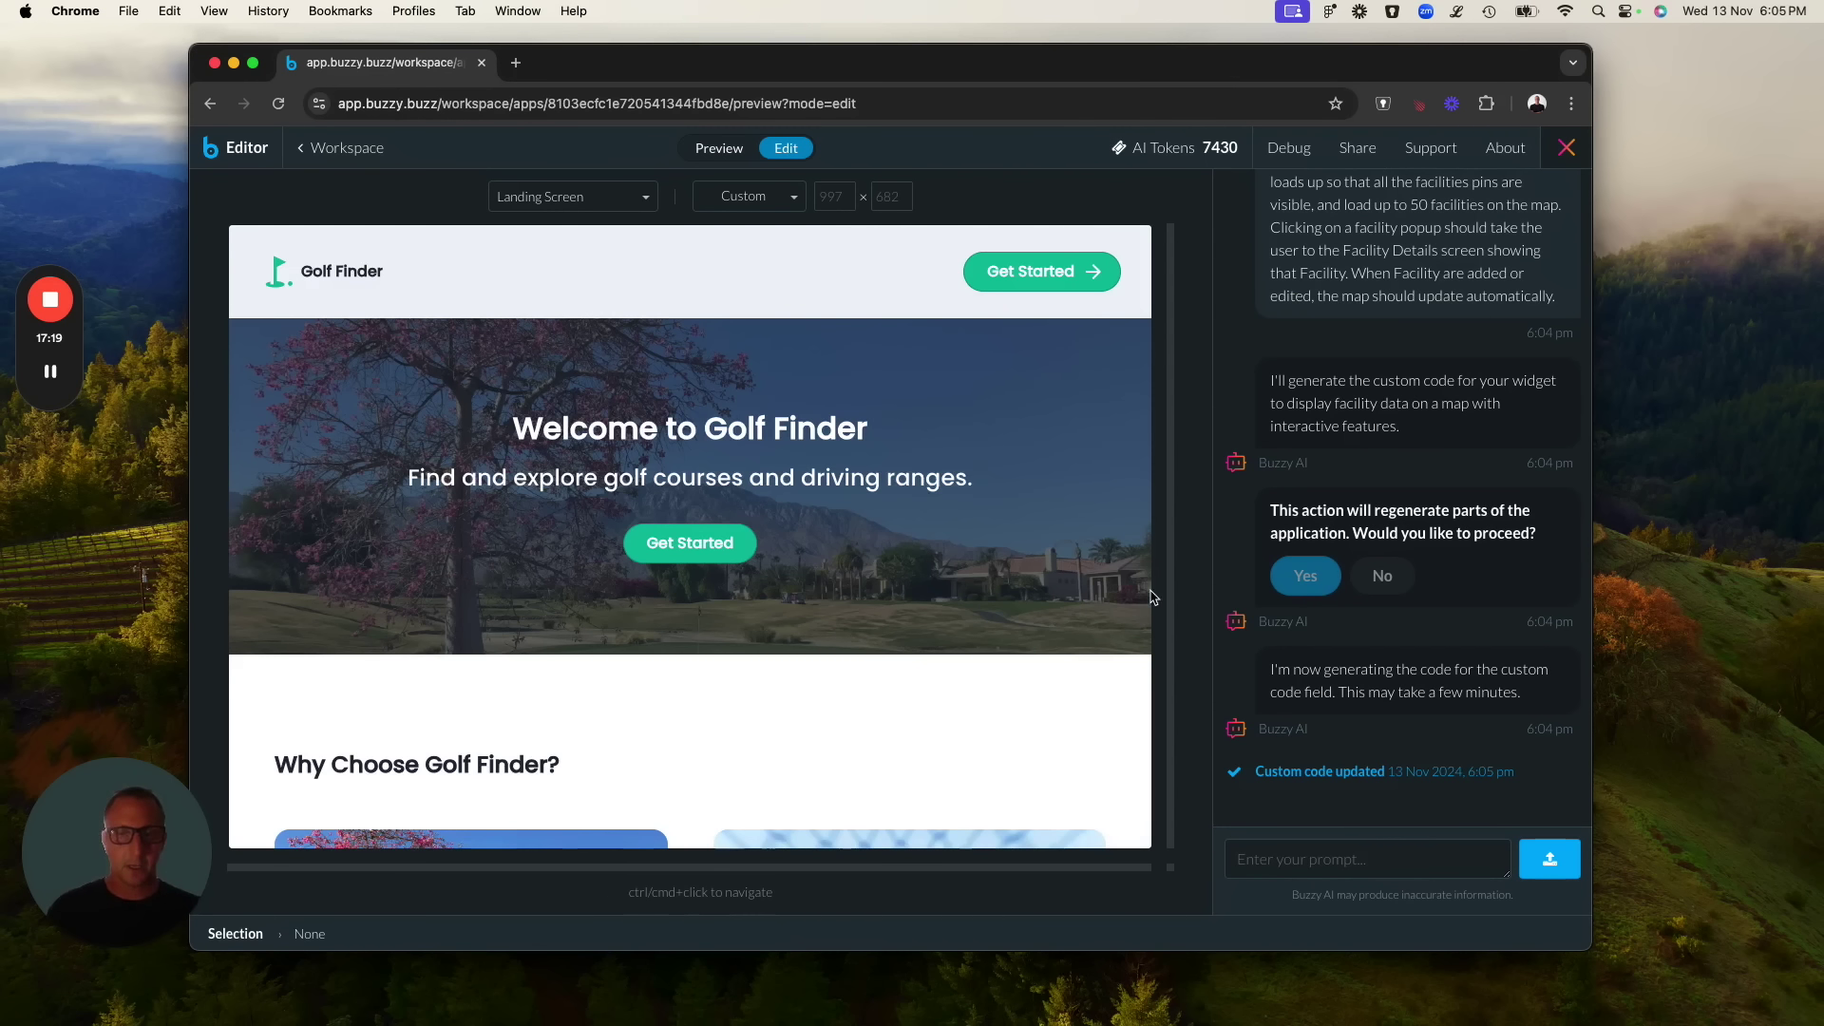
{"action": "left_click", "coordinate": [719, 148]}
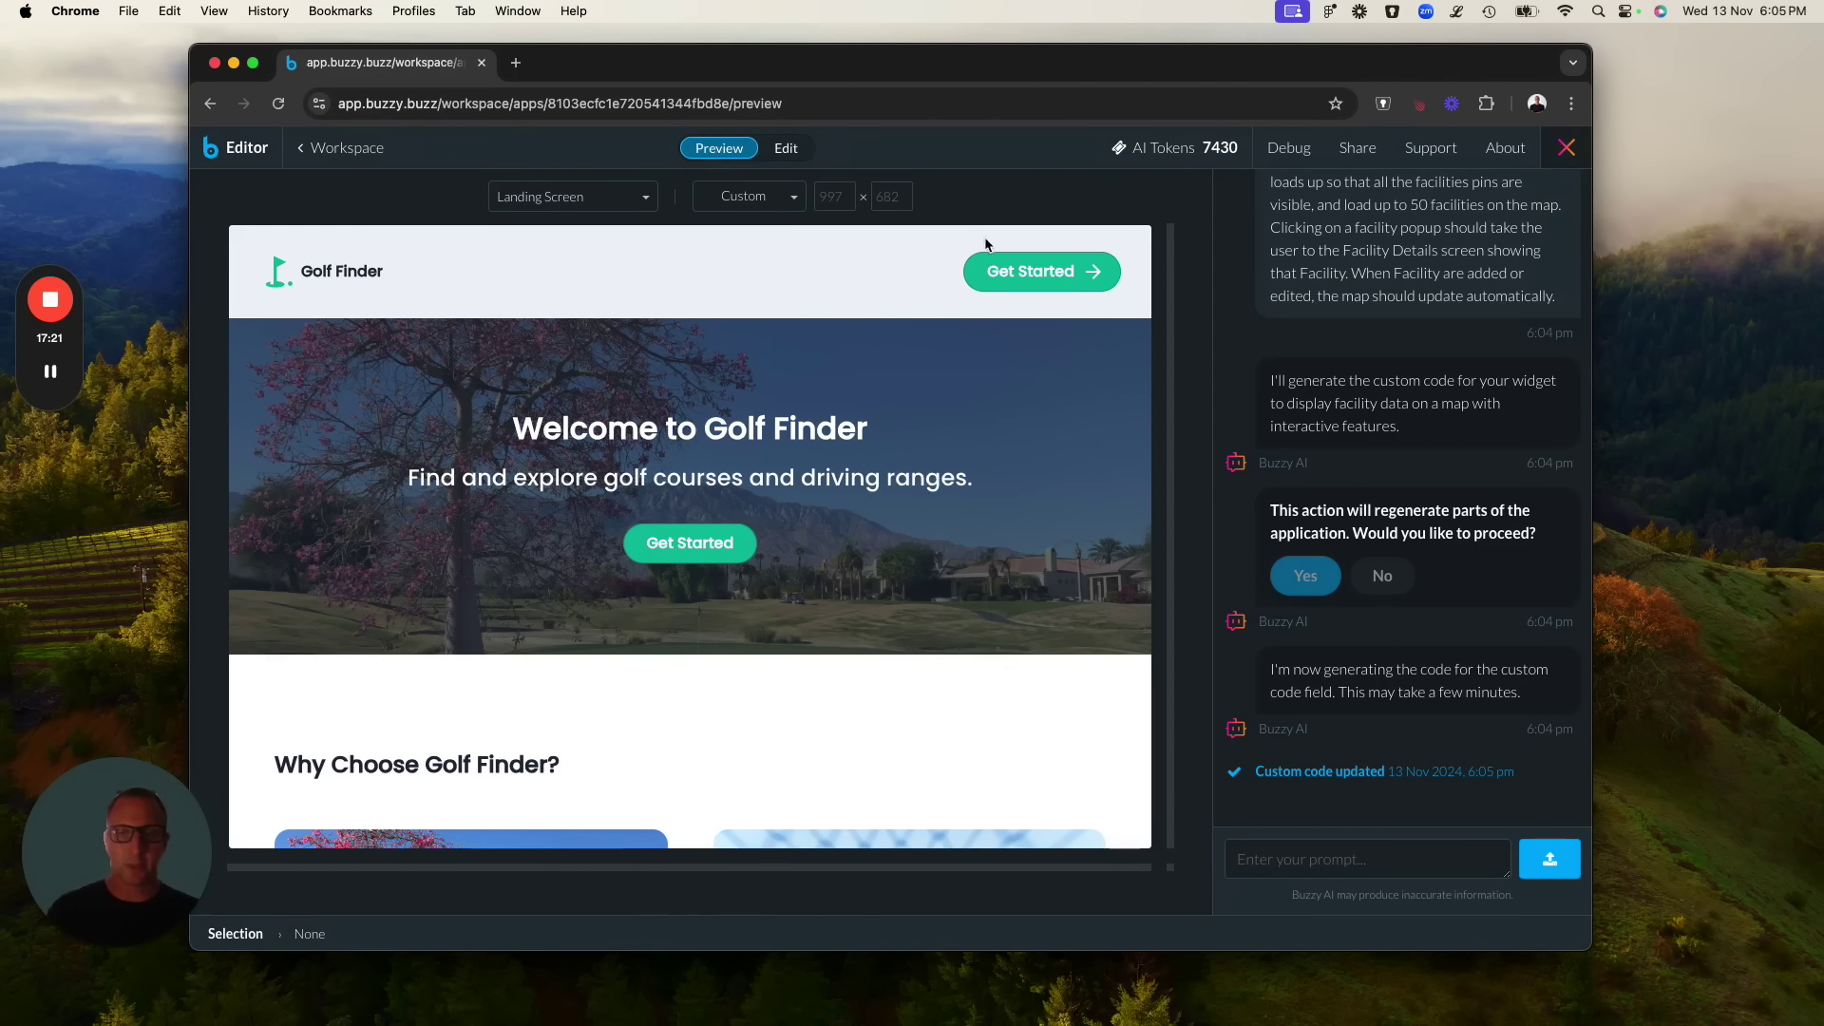
{"action": "left_click", "coordinate": [1003, 273]}
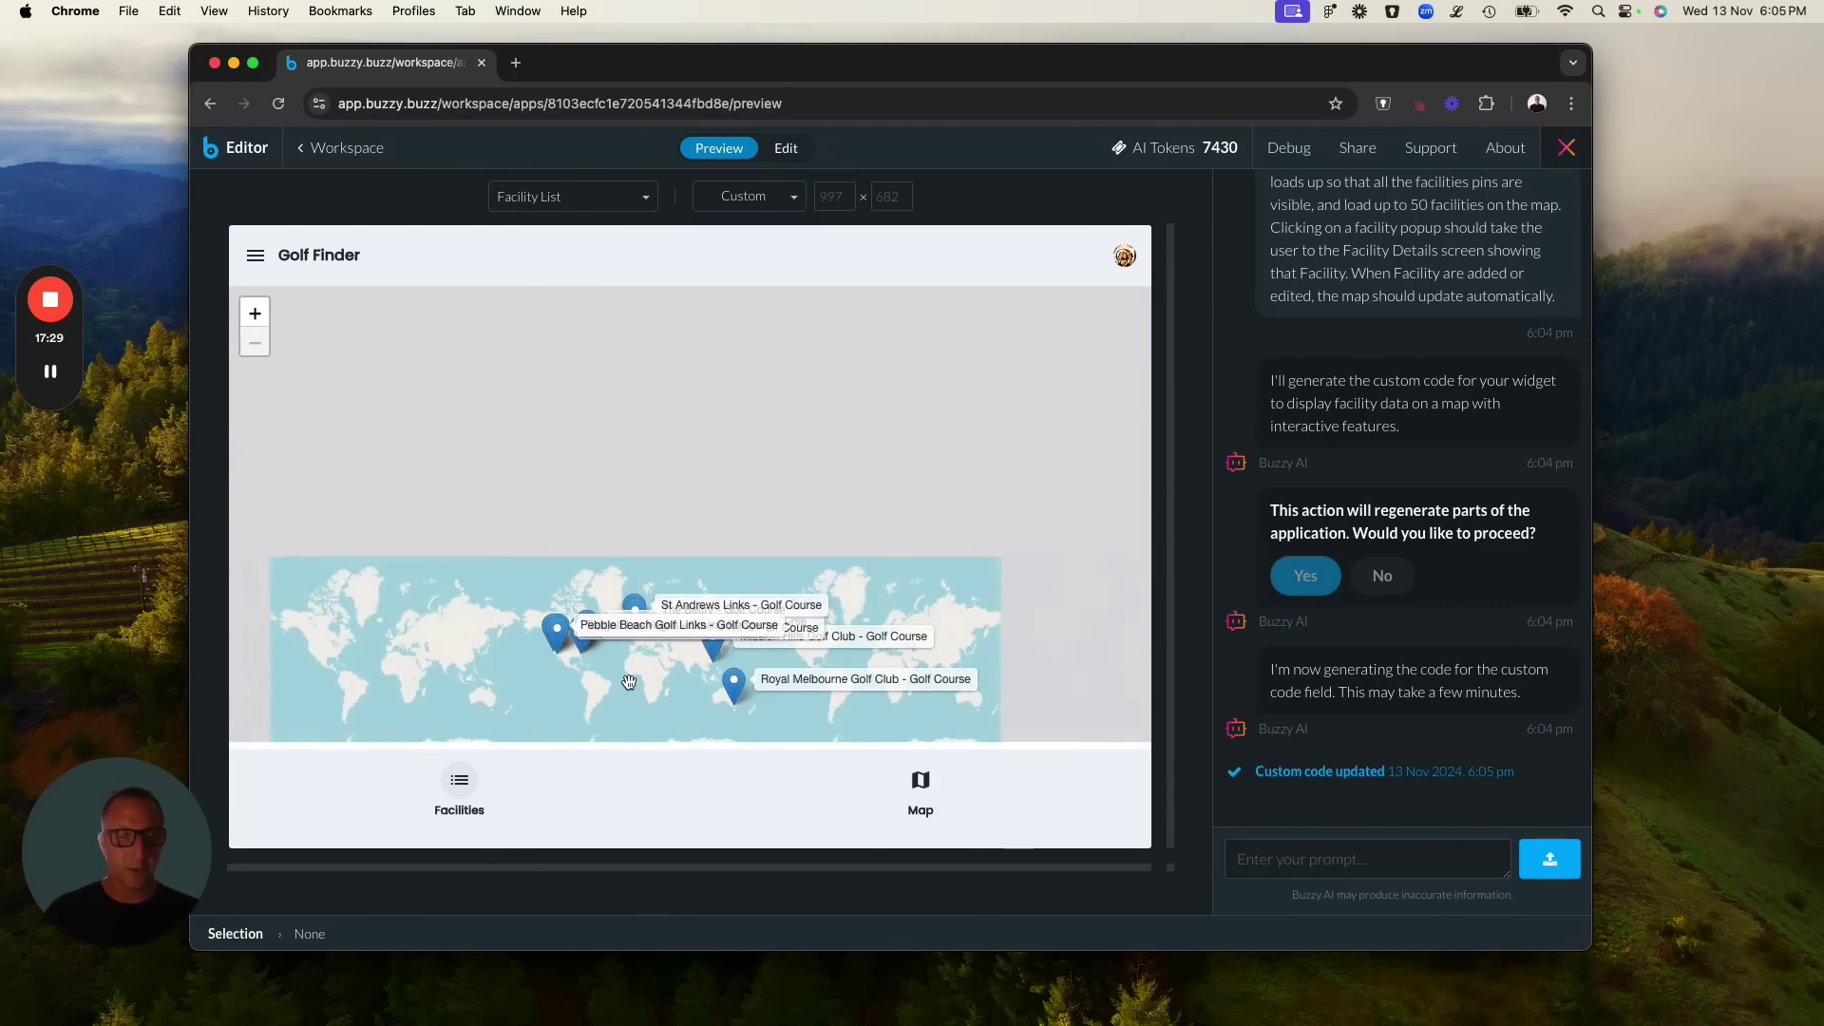
Zoom the facility map in on Europe and follow The Belfry's pin popup to its Facility Details screen.
{"action": "scroll", "coordinate": [665, 670], "scroll_direction": "up", "scroll_amount": 4}
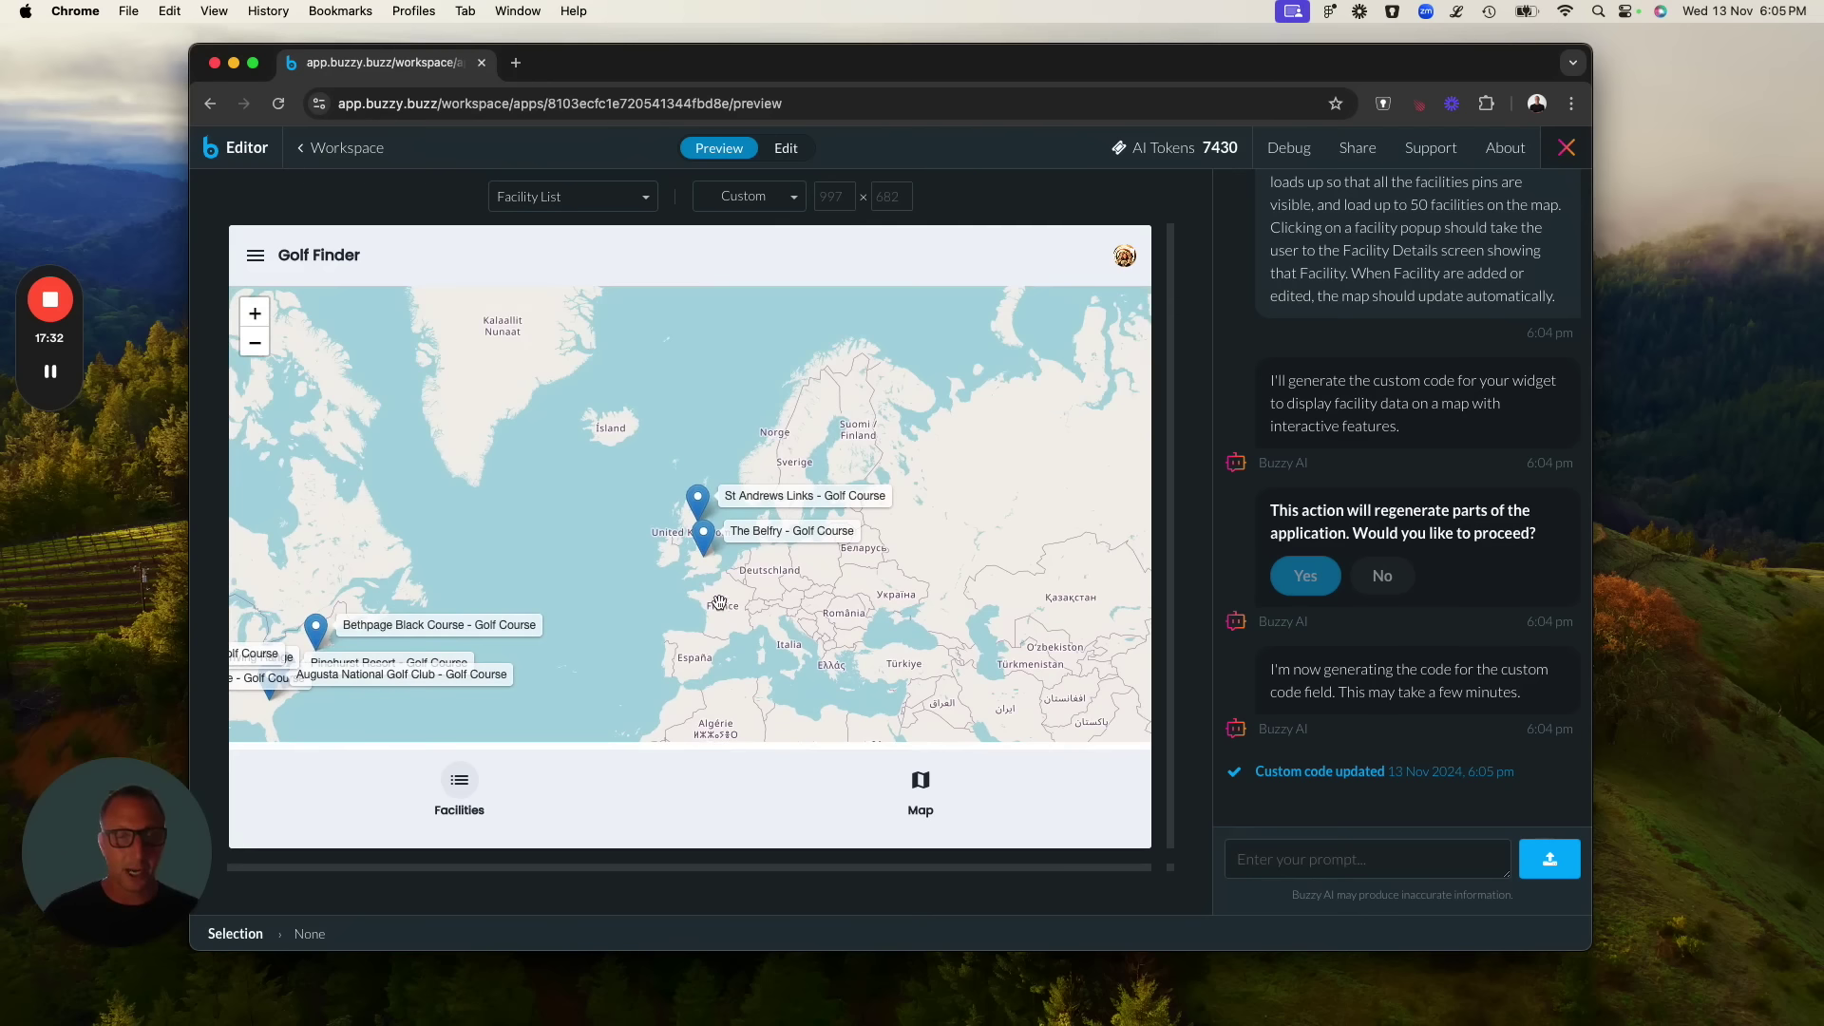
{"action": "left_click", "coordinate": [704, 542]}
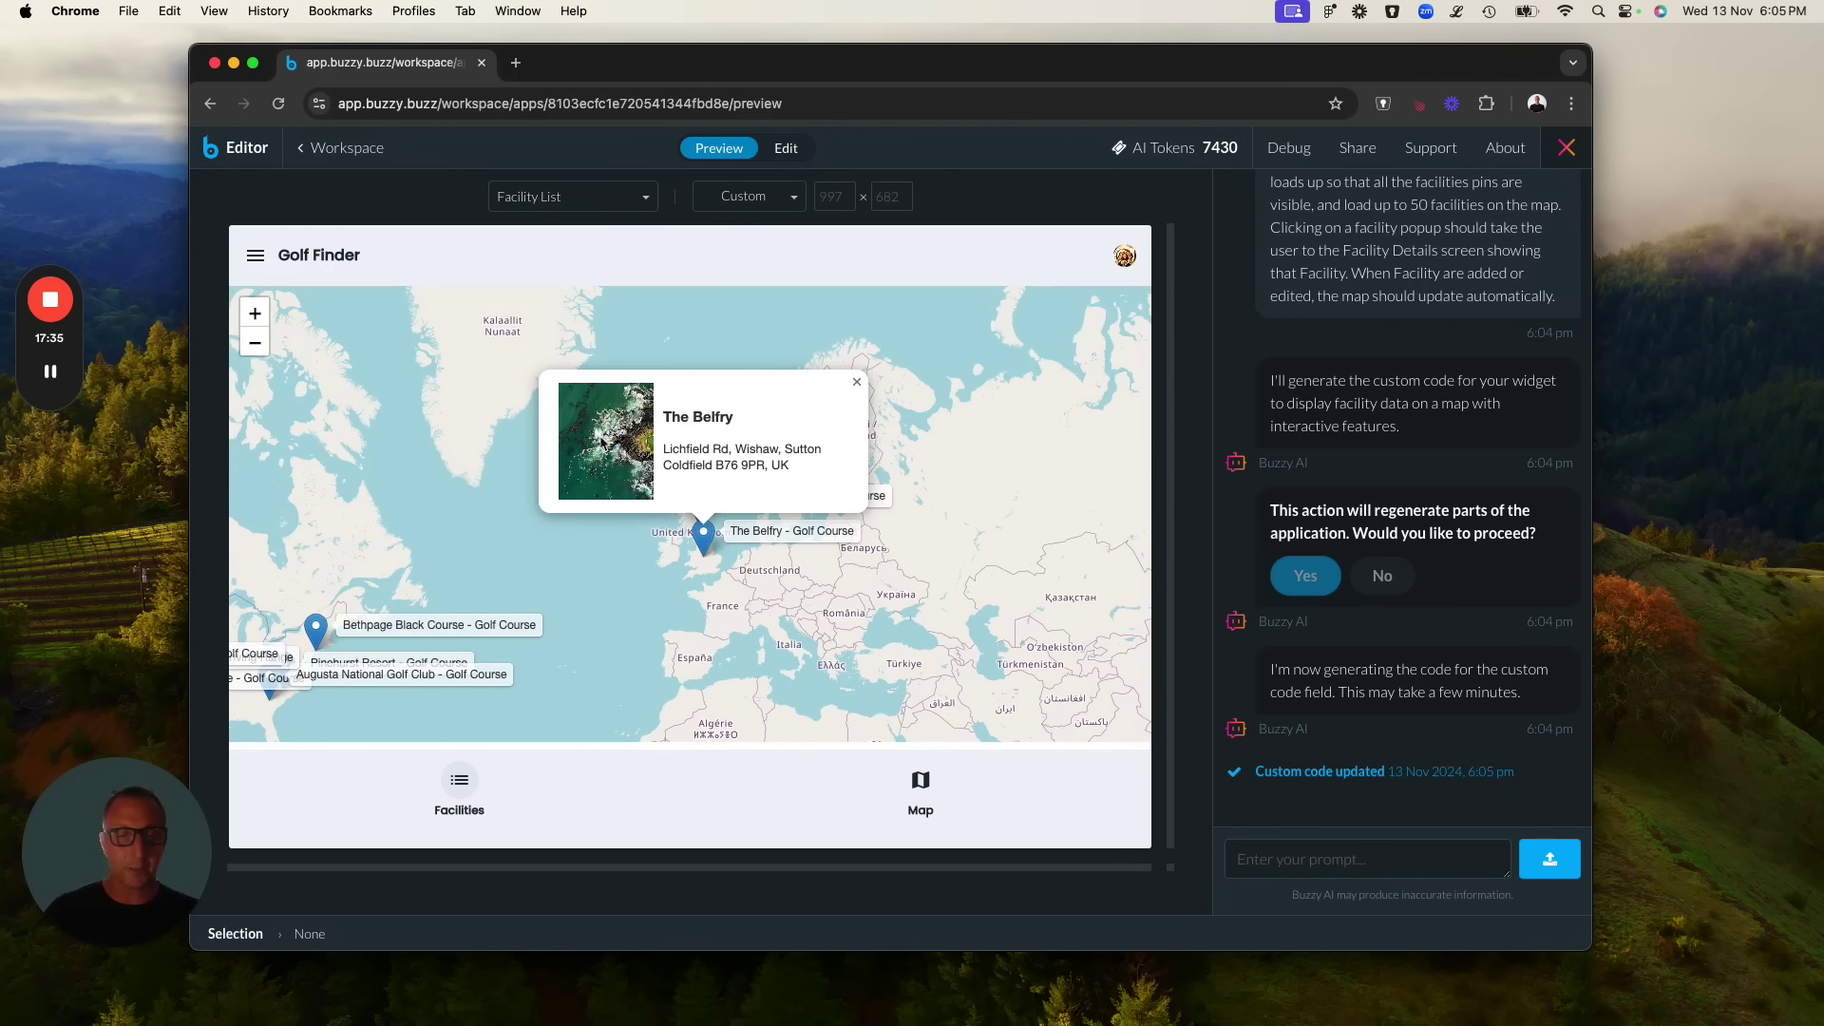
{"action": "left_click", "coordinate": [594, 467]}
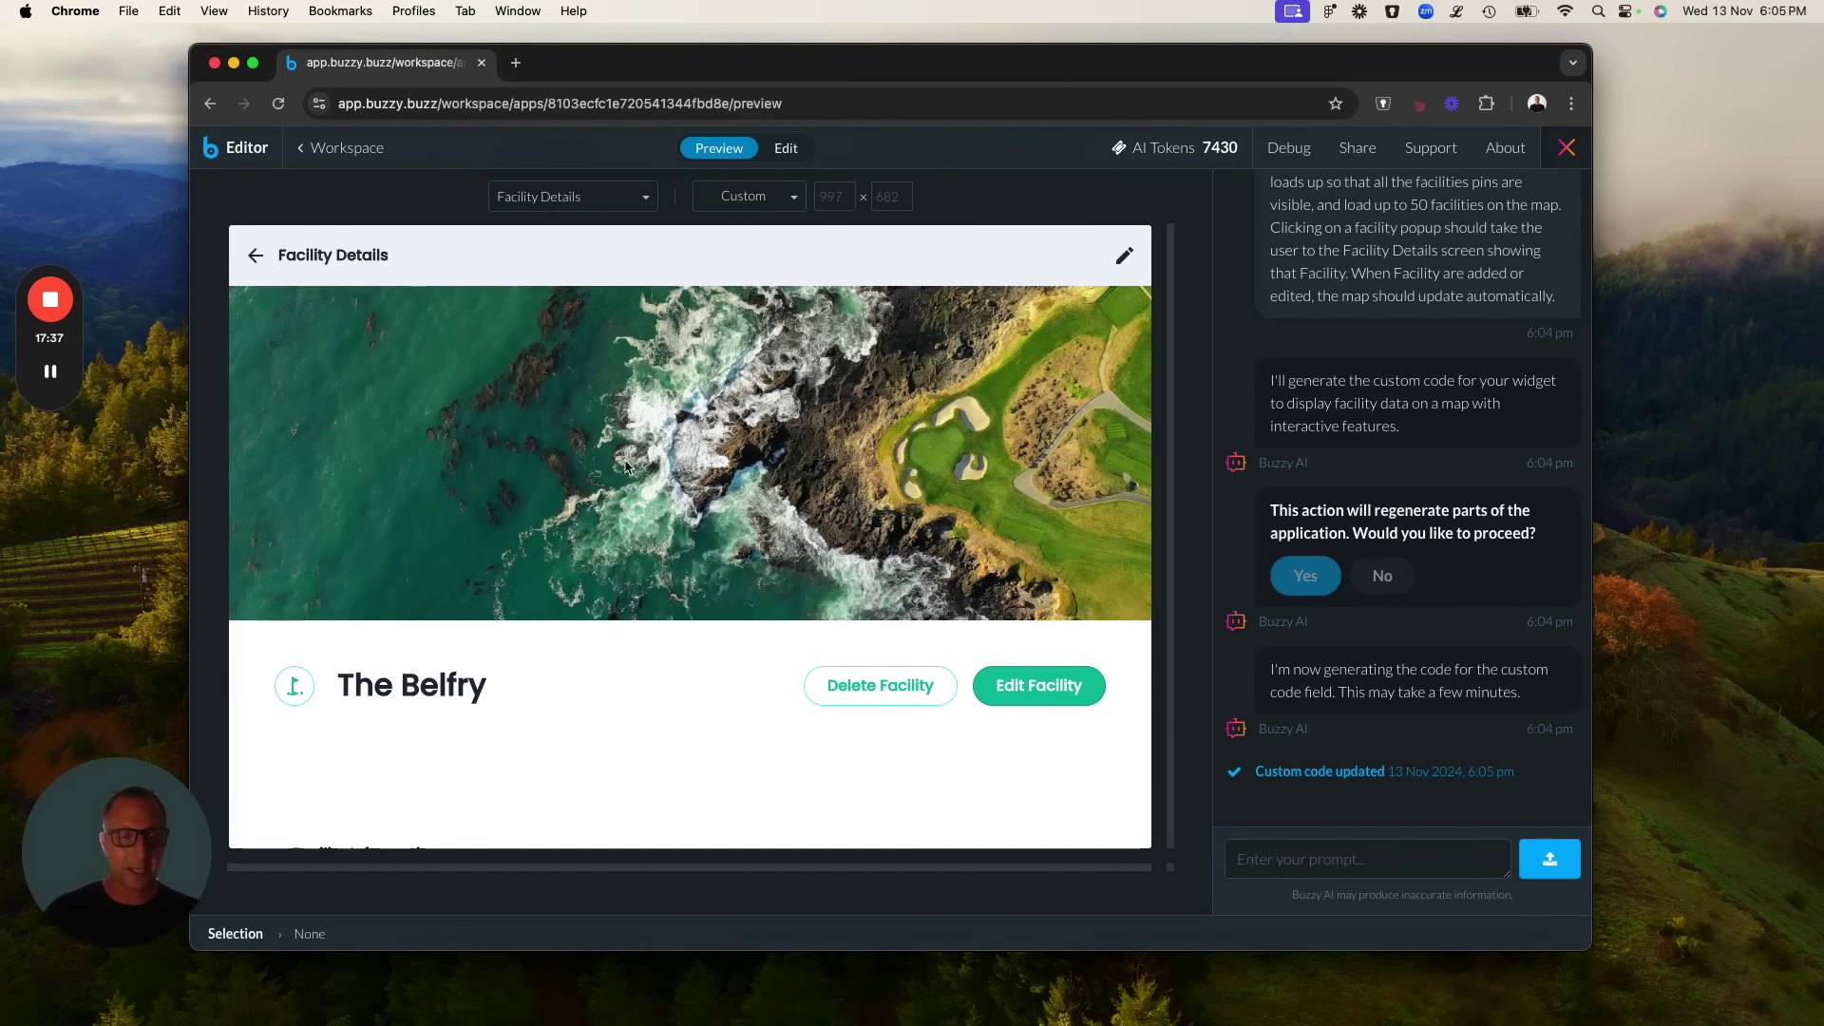
Examine The Belfry's facility information, famous players and embedded map, and return to the Facility List.
{"action": "scroll", "coordinate": [622, 475], "scroll_direction": "down", "scroll_amount": 5}
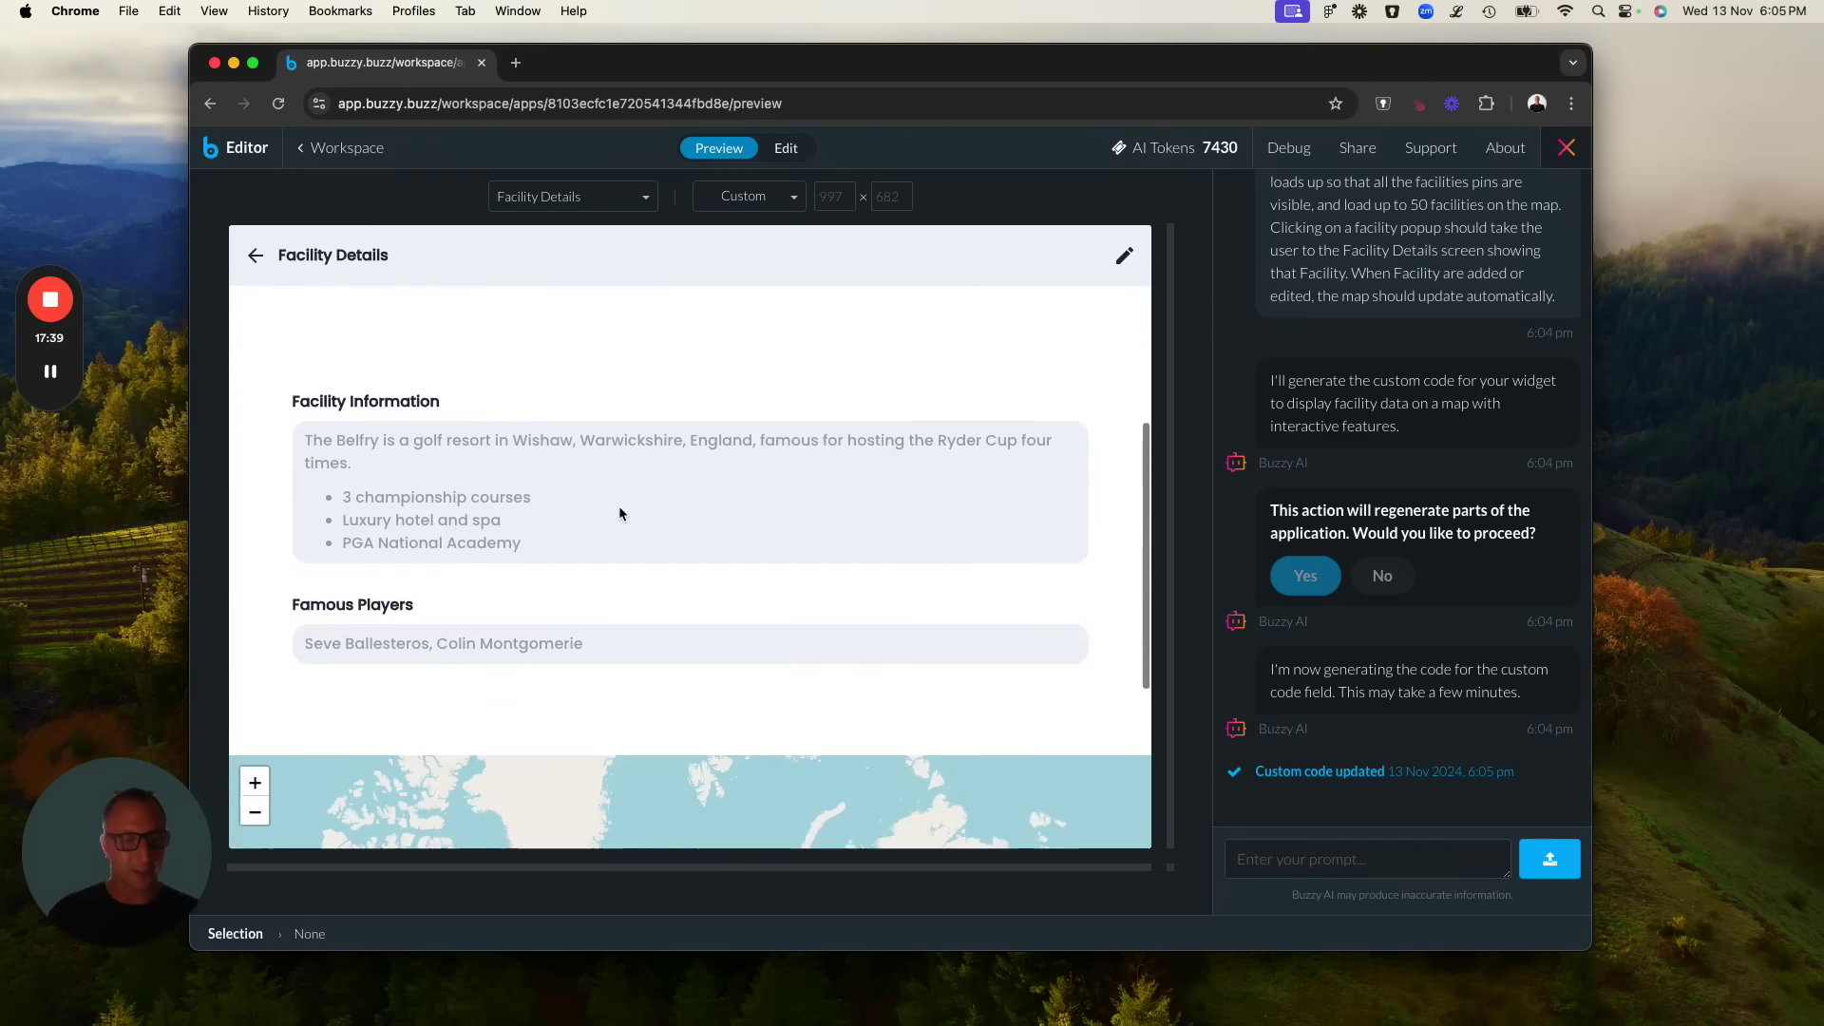
{"action": "scroll", "coordinate": [619, 513], "scroll_direction": "down", "scroll_amount": 3}
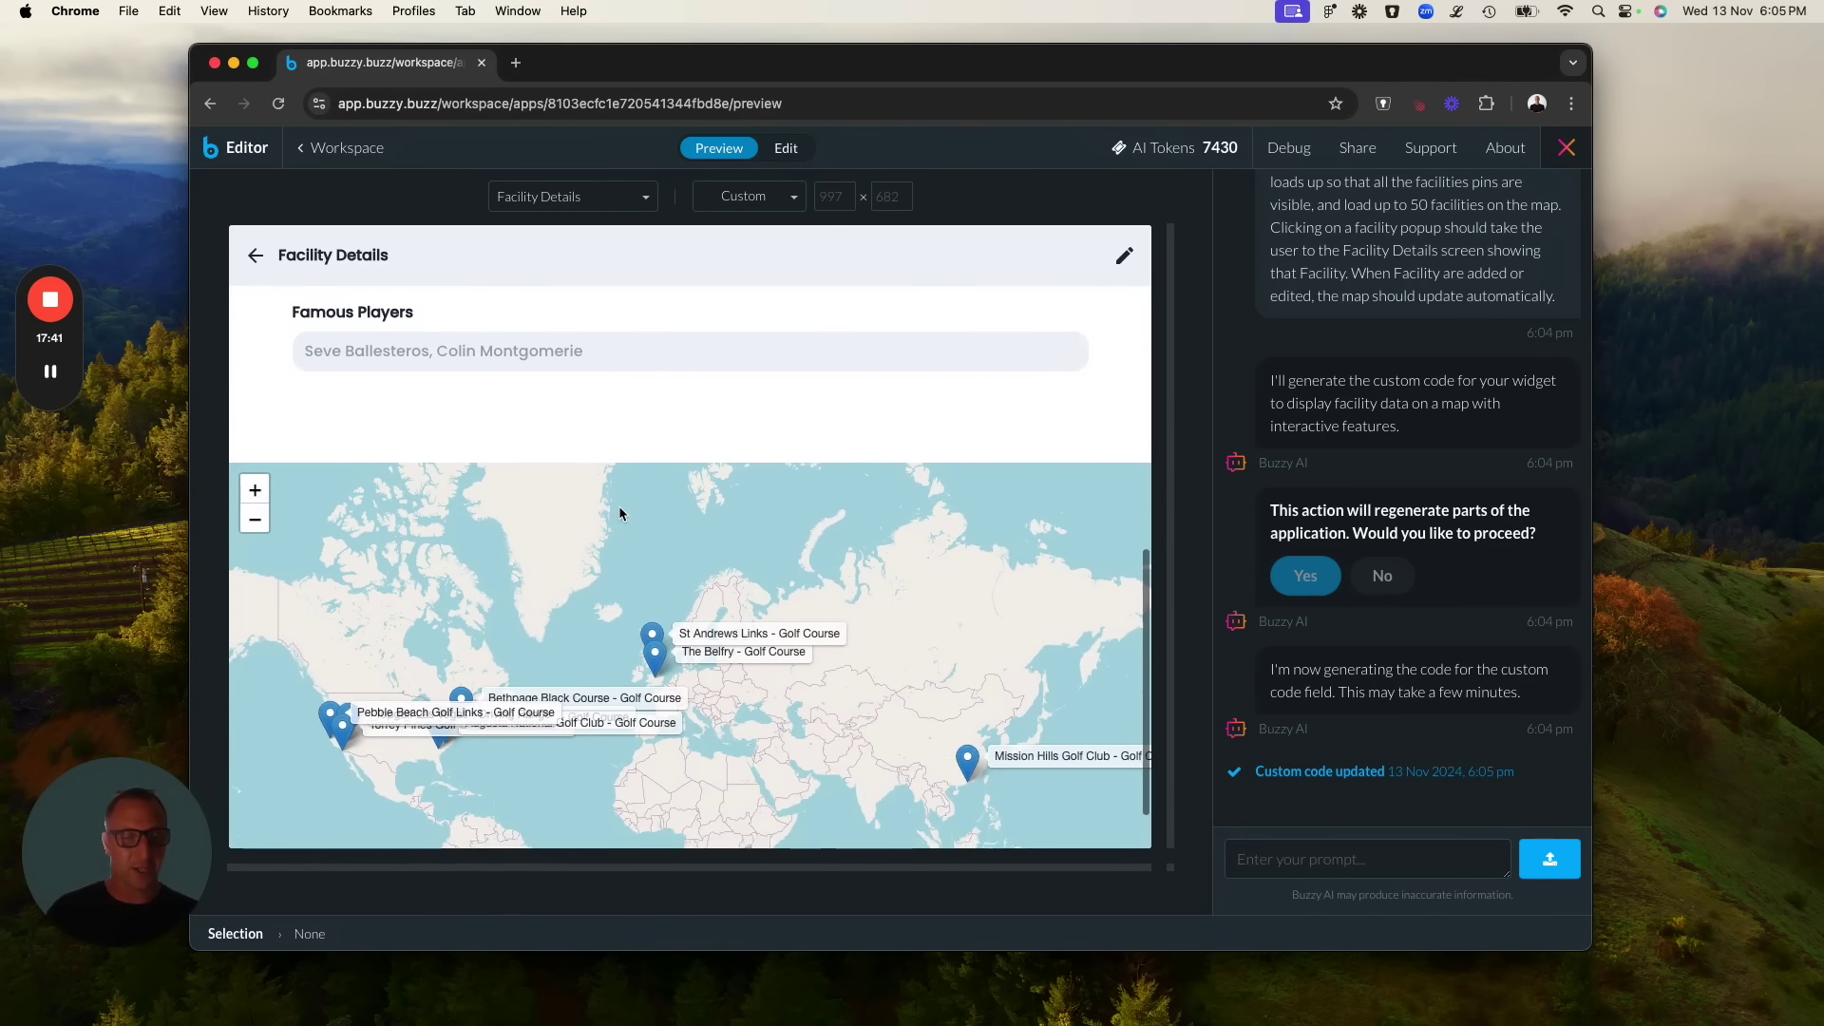
{"action": "scroll", "coordinate": [618, 513], "scroll_direction": "up", "scroll_amount": 3}
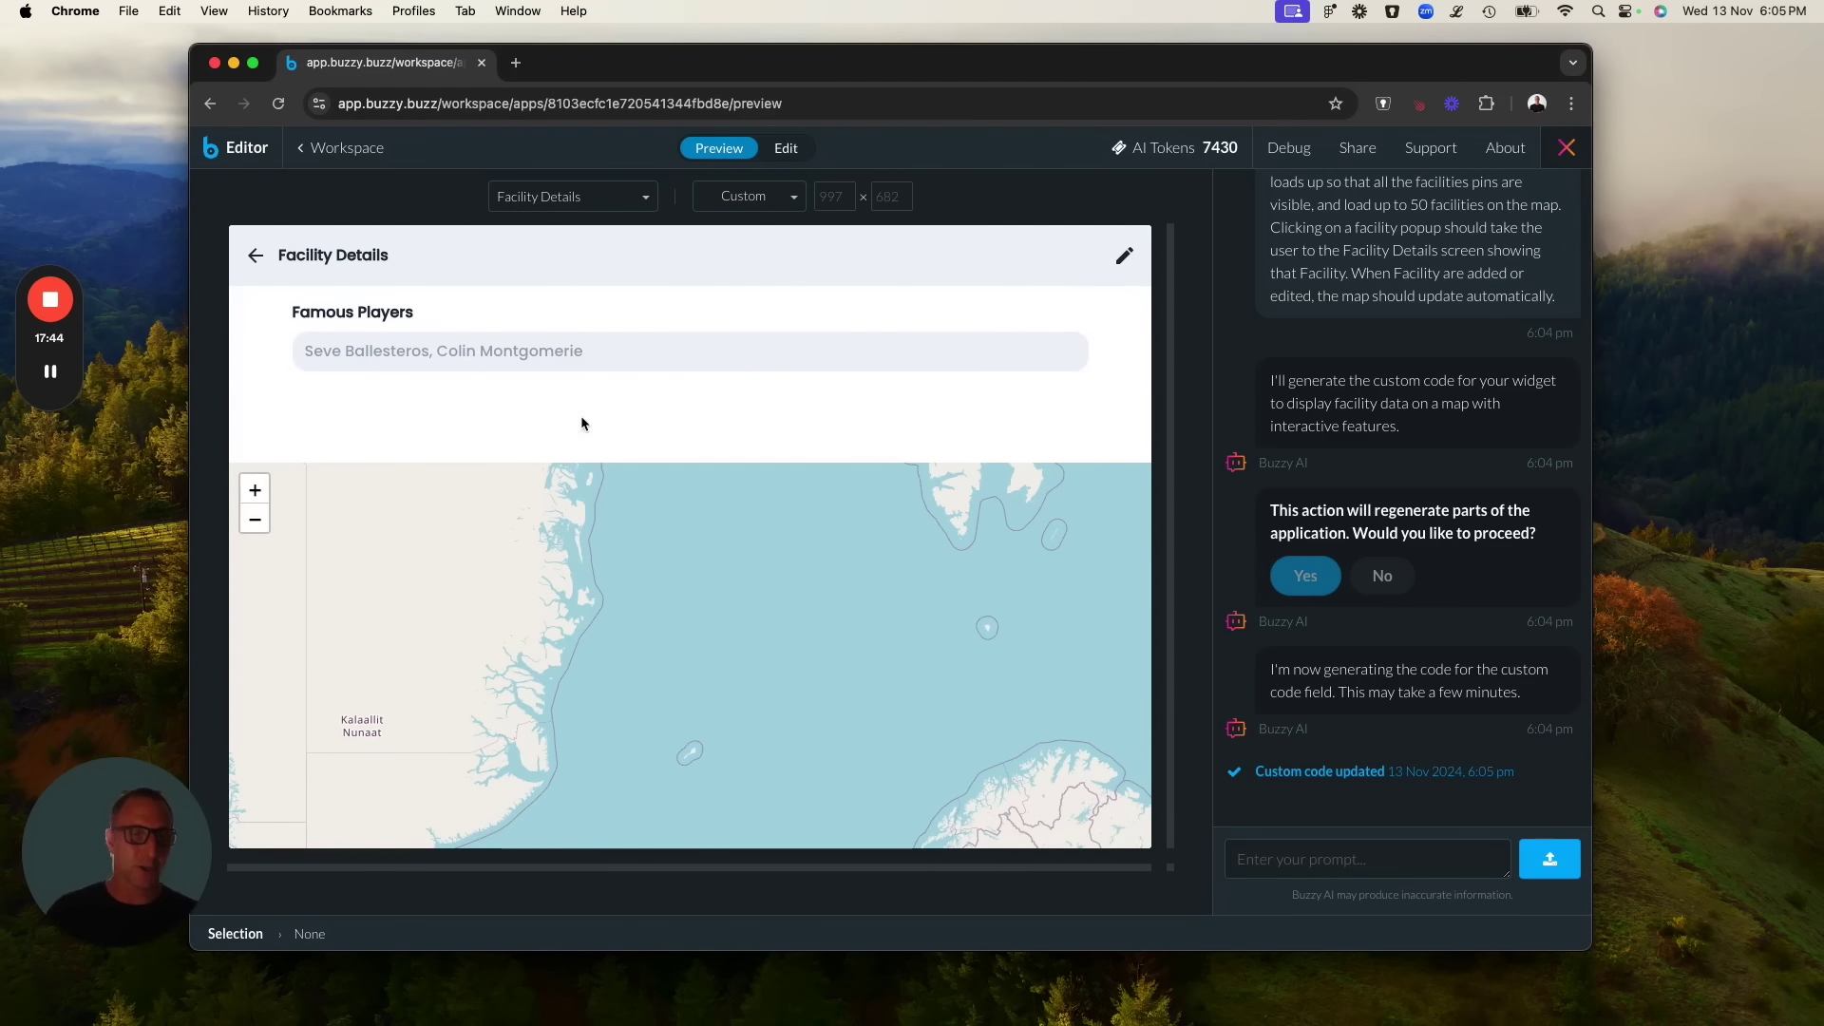
{"action": "scroll", "coordinate": [581, 424], "scroll_direction": "up", "scroll_amount": 10}
{"action": "scroll", "coordinate": [579, 413], "scroll_direction": "down", "scroll_amount": 10}
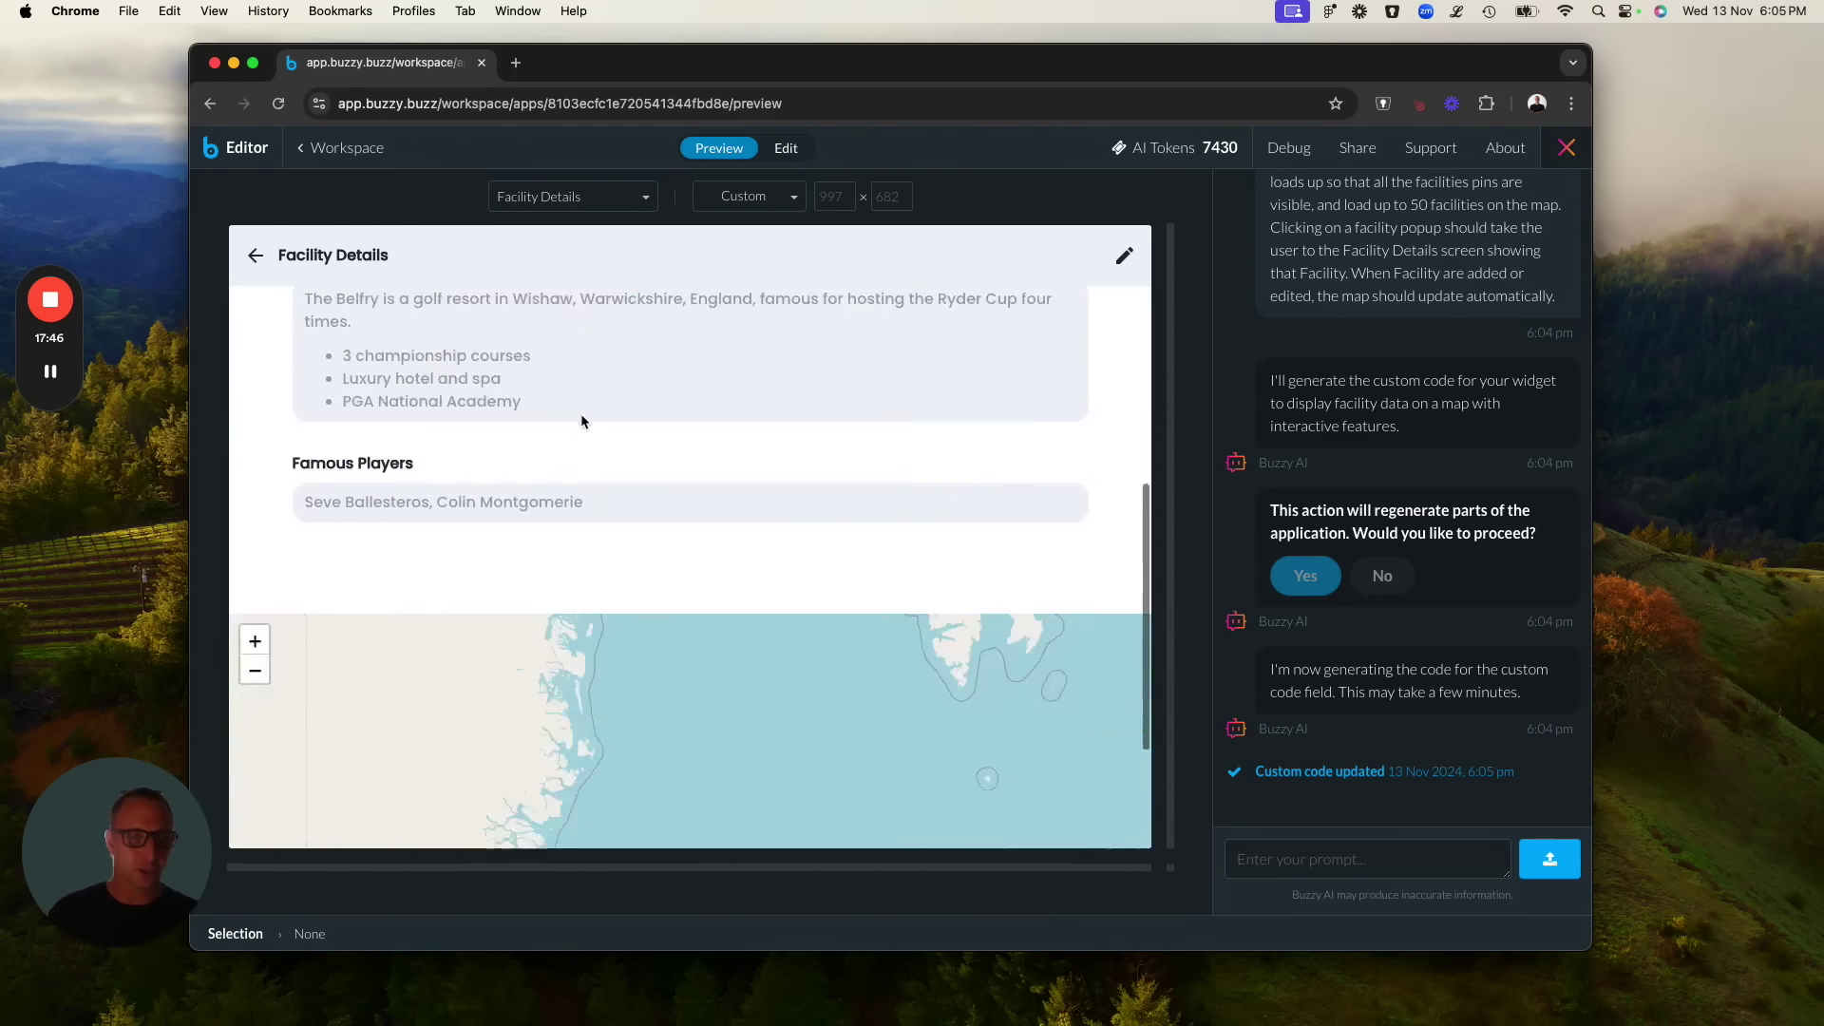
{"action": "left_click", "coordinate": [255, 259]}
Rename The Belfry facility to "The Belfry 1" and go back to the Facility List map to check its label.
{"action": "left_click", "coordinate": [753, 408]}
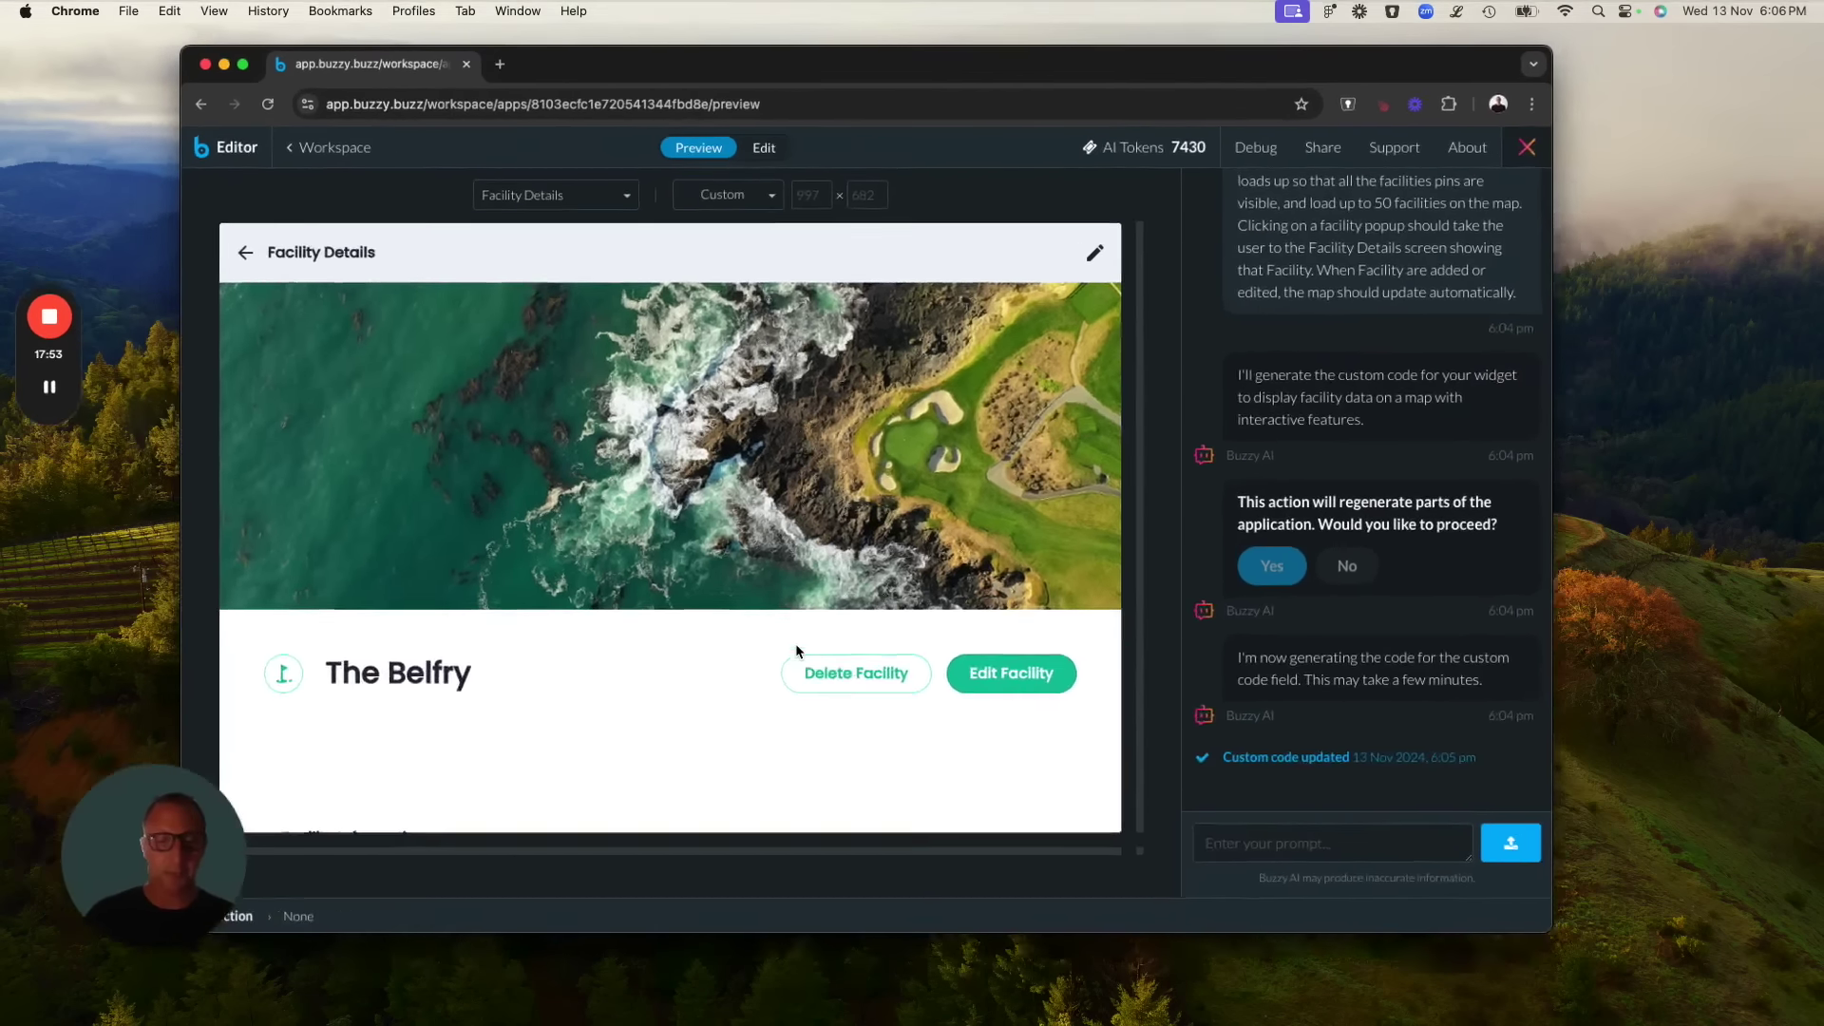
{"action": "scroll", "coordinate": [795, 642], "scroll_direction": "down", "scroll_amount": 3}
{"action": "left_click", "coordinate": [1045, 450]}
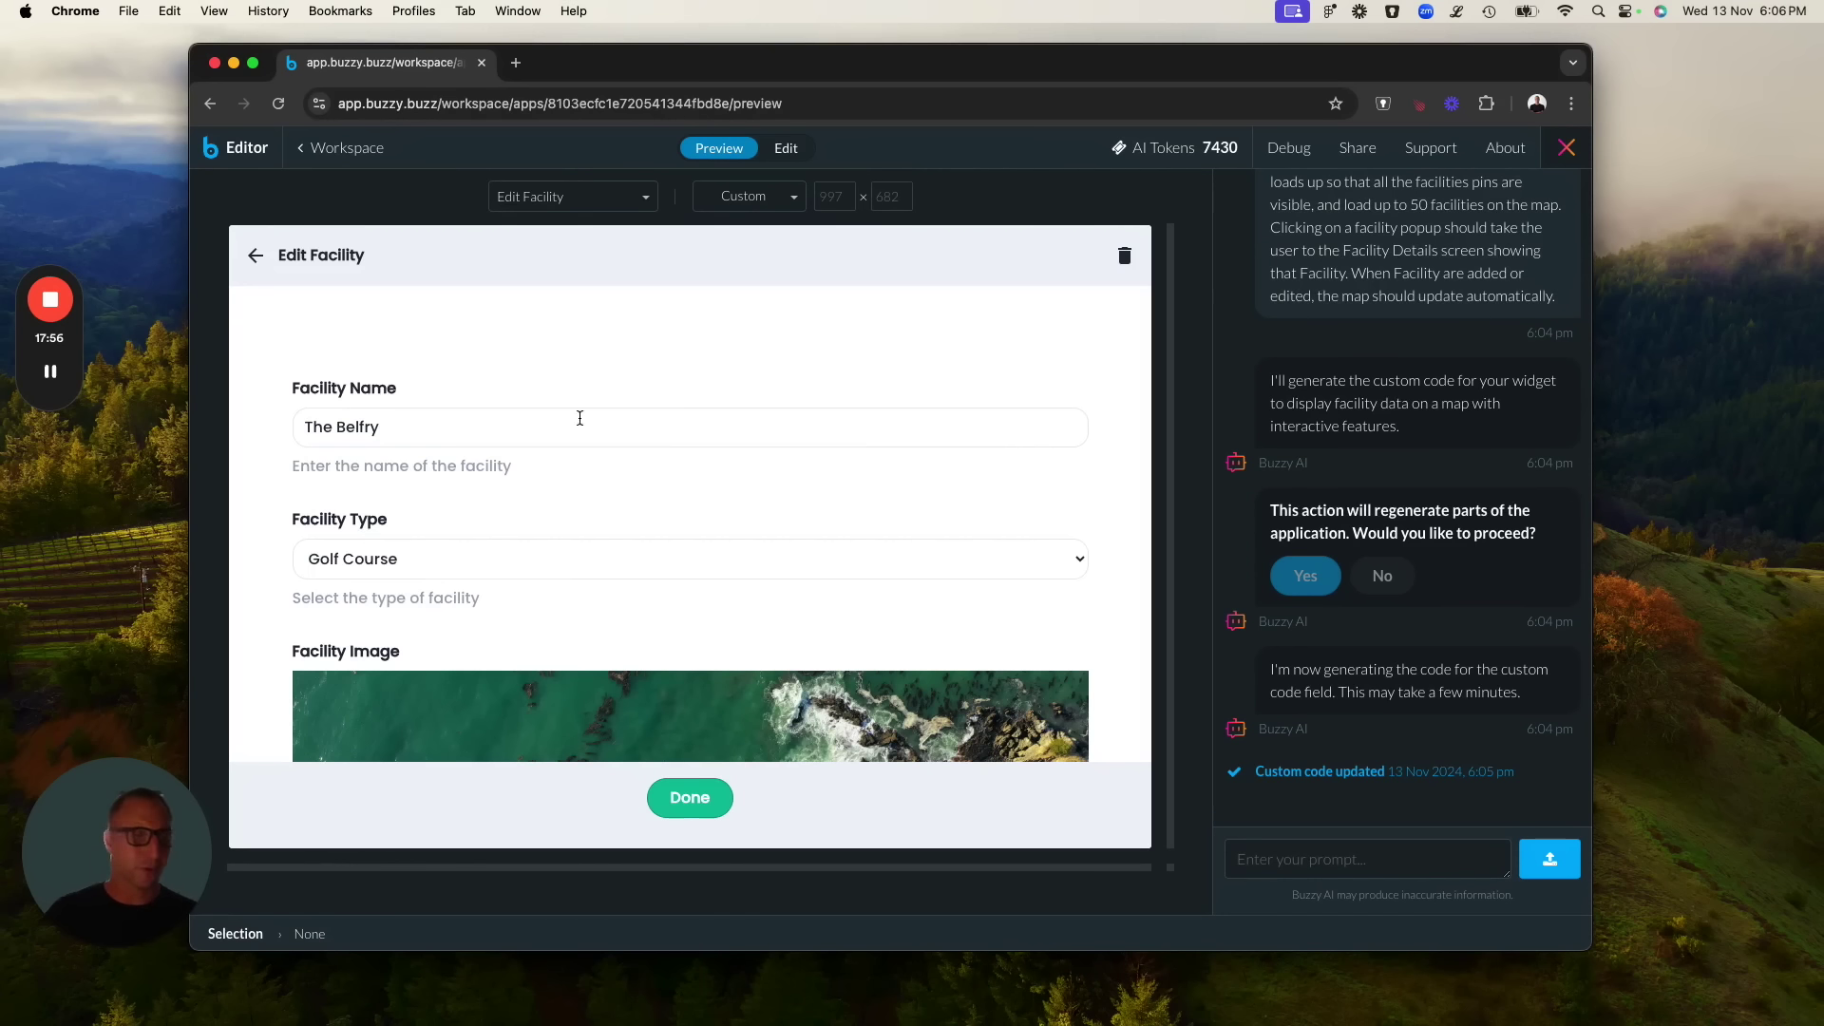
{"action": "left_click", "coordinate": [459, 435]}
{"action": "type", "text": "1"}
{"action": "left_click", "coordinate": [255, 255]}
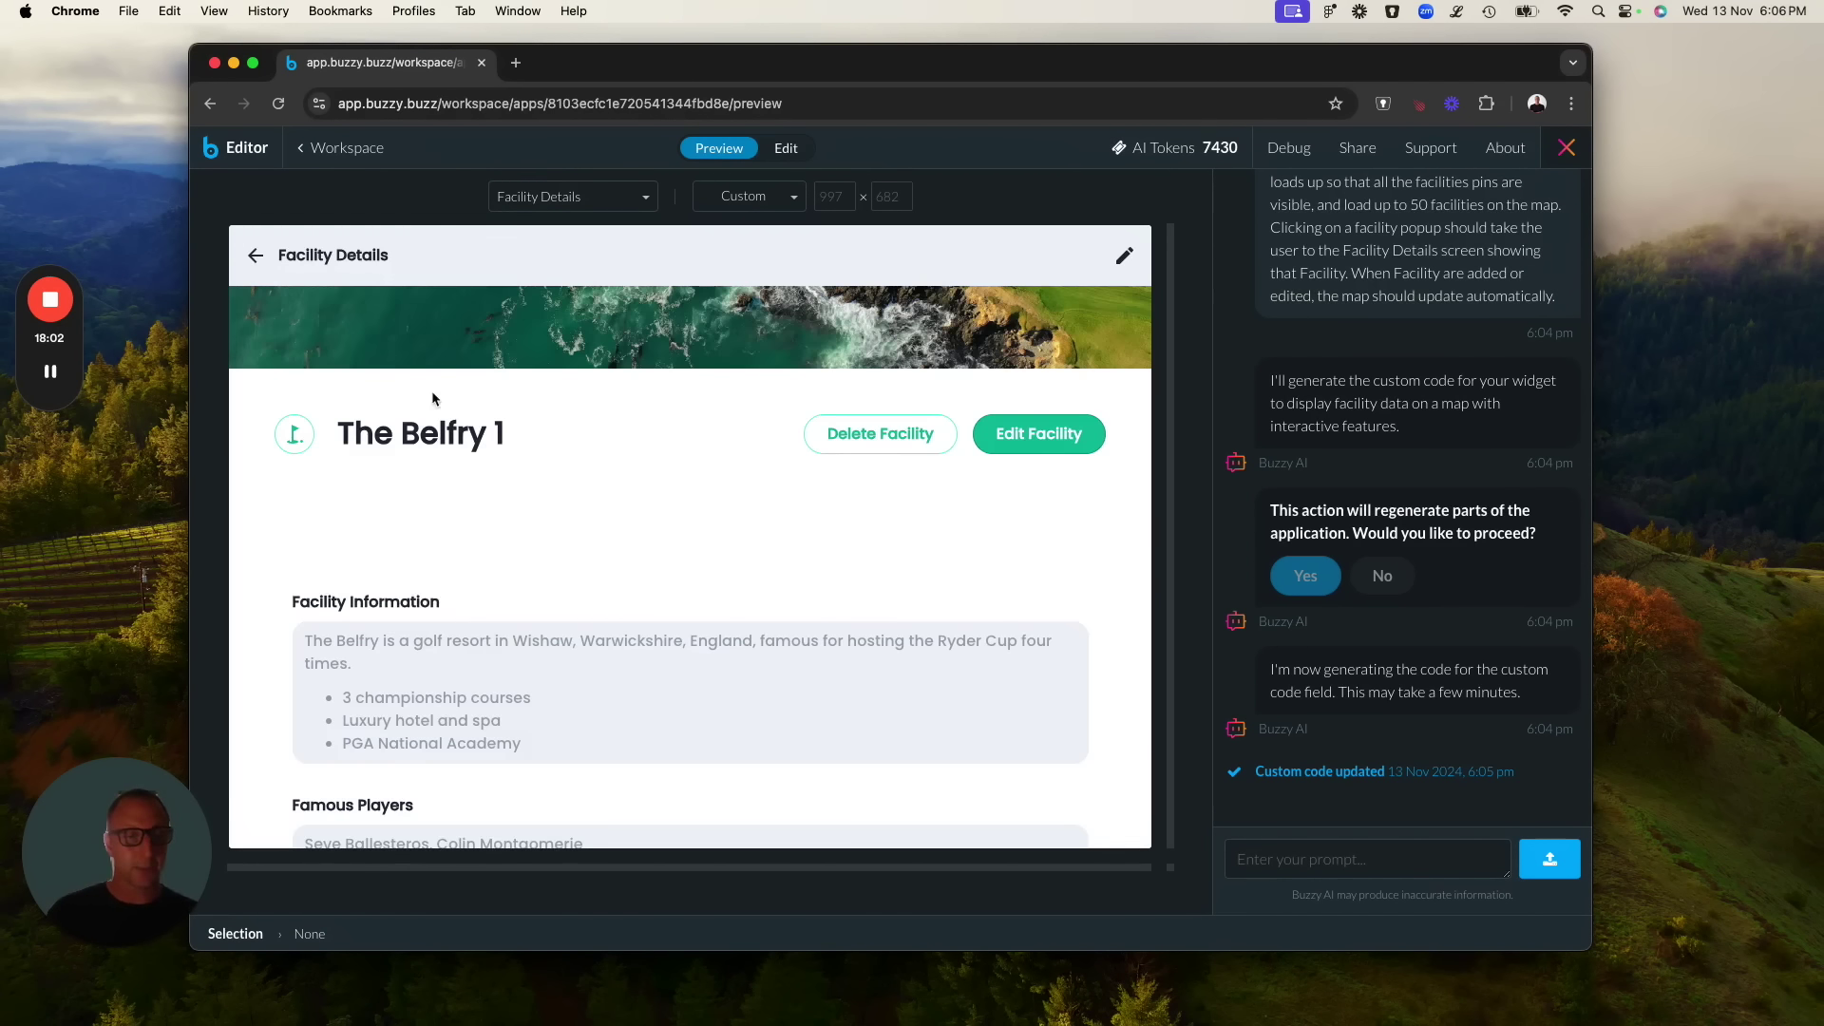
{"action": "left_click", "coordinate": [254, 264]}
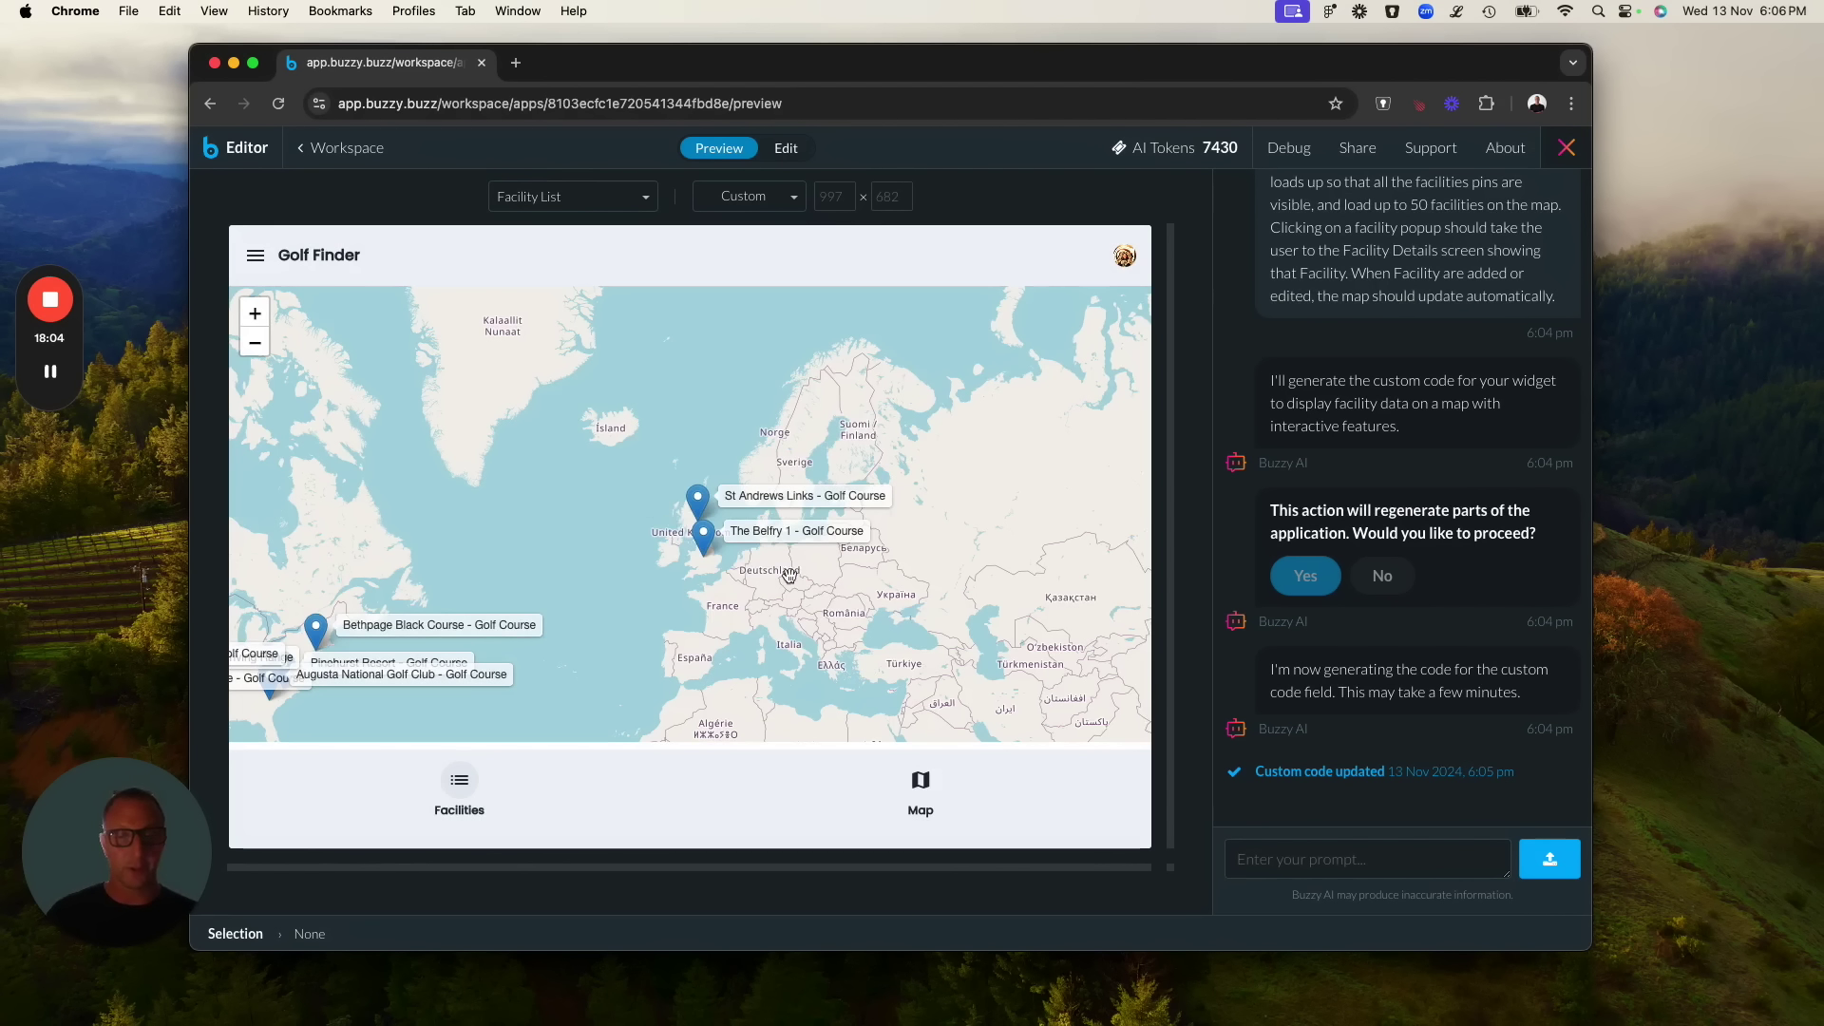